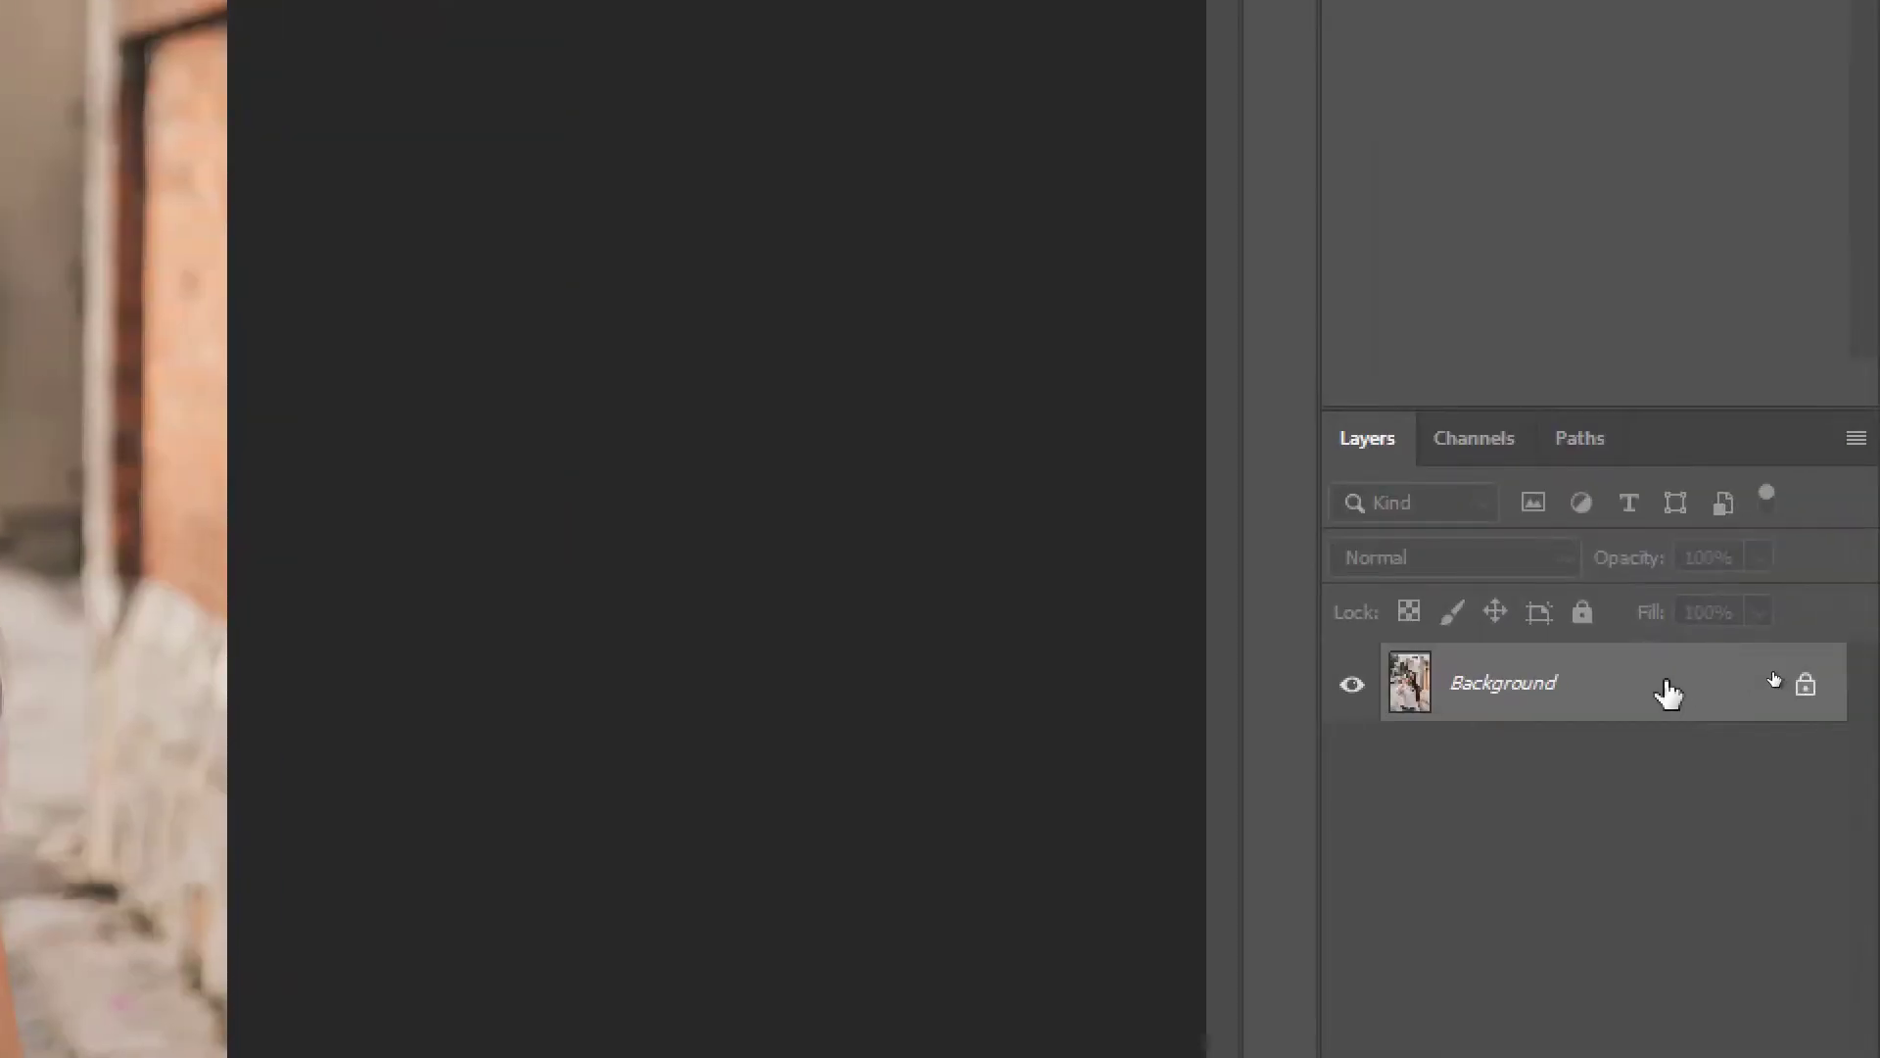
Duplicate the Background layer, keeping the suggested name Background copy
{"action": "right_click", "coordinate": [1774, 679]}
{"action": "left_click", "coordinate": [1636, 764]}
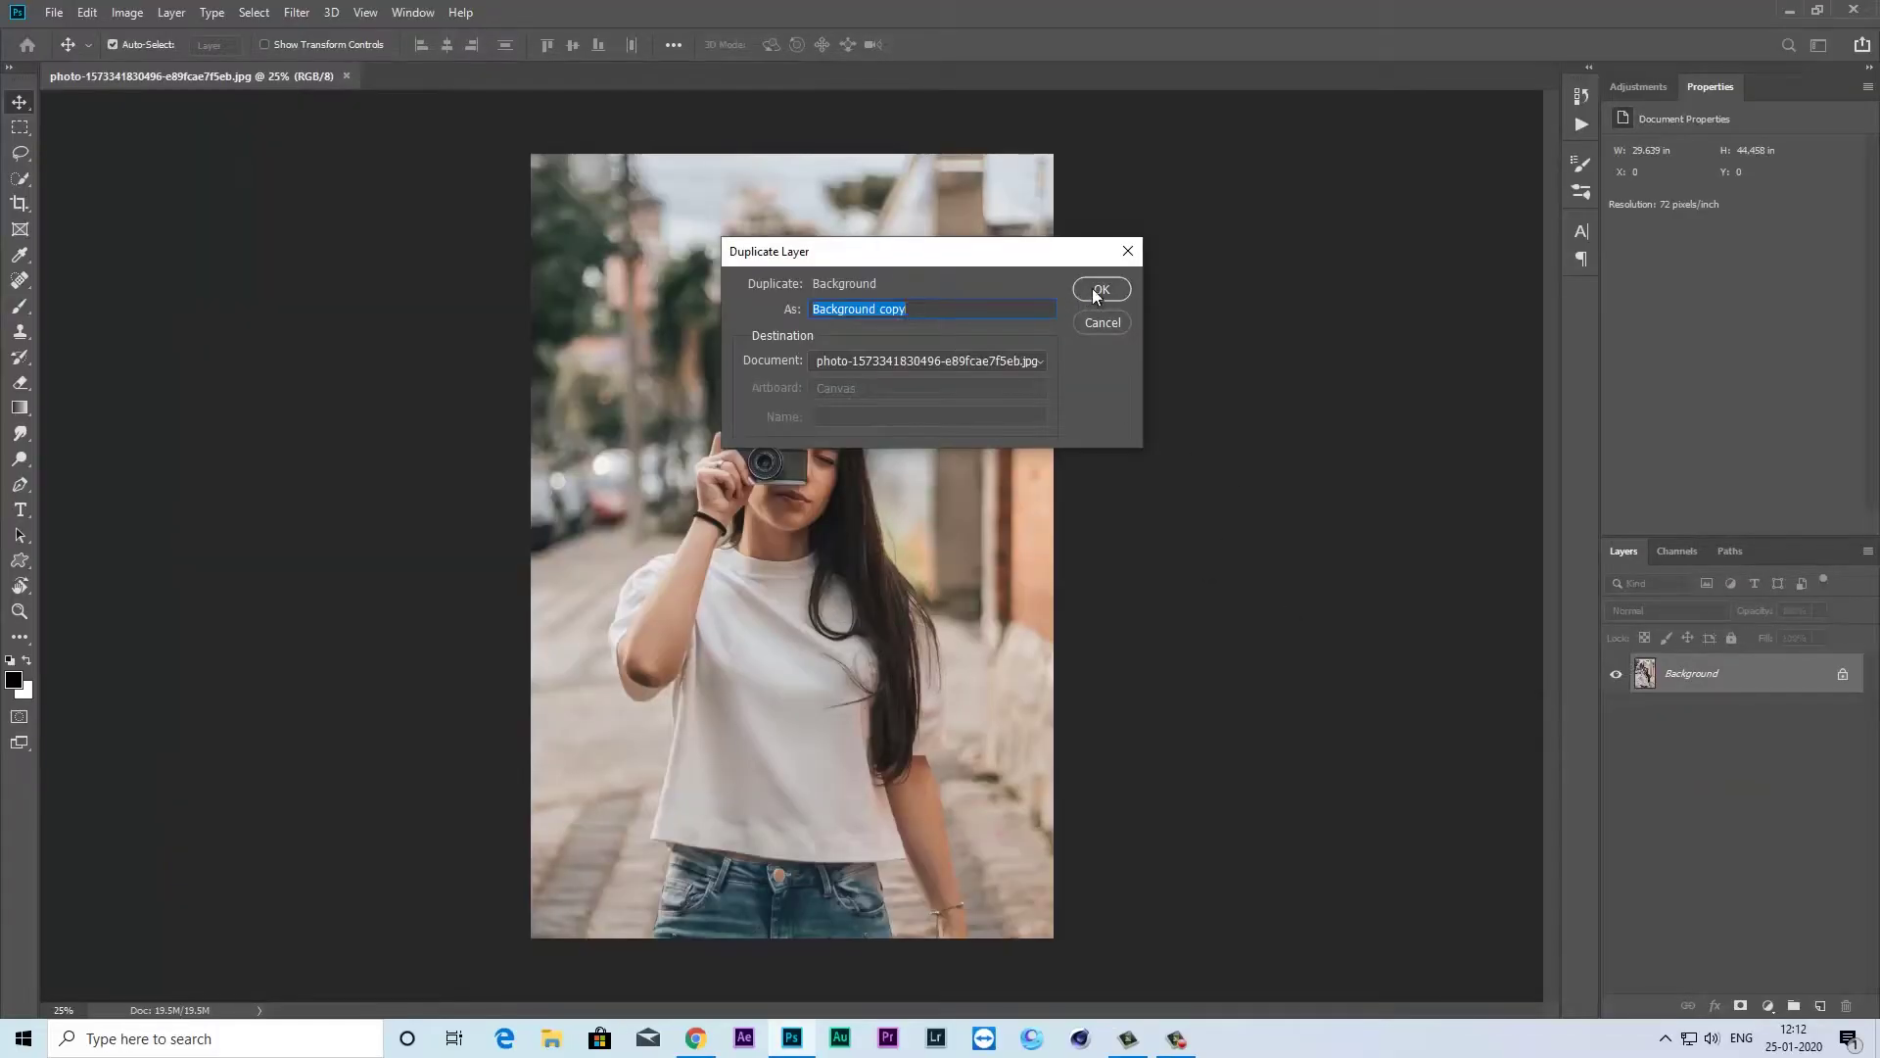
{"action": "left_click", "coordinate": [1093, 290]}
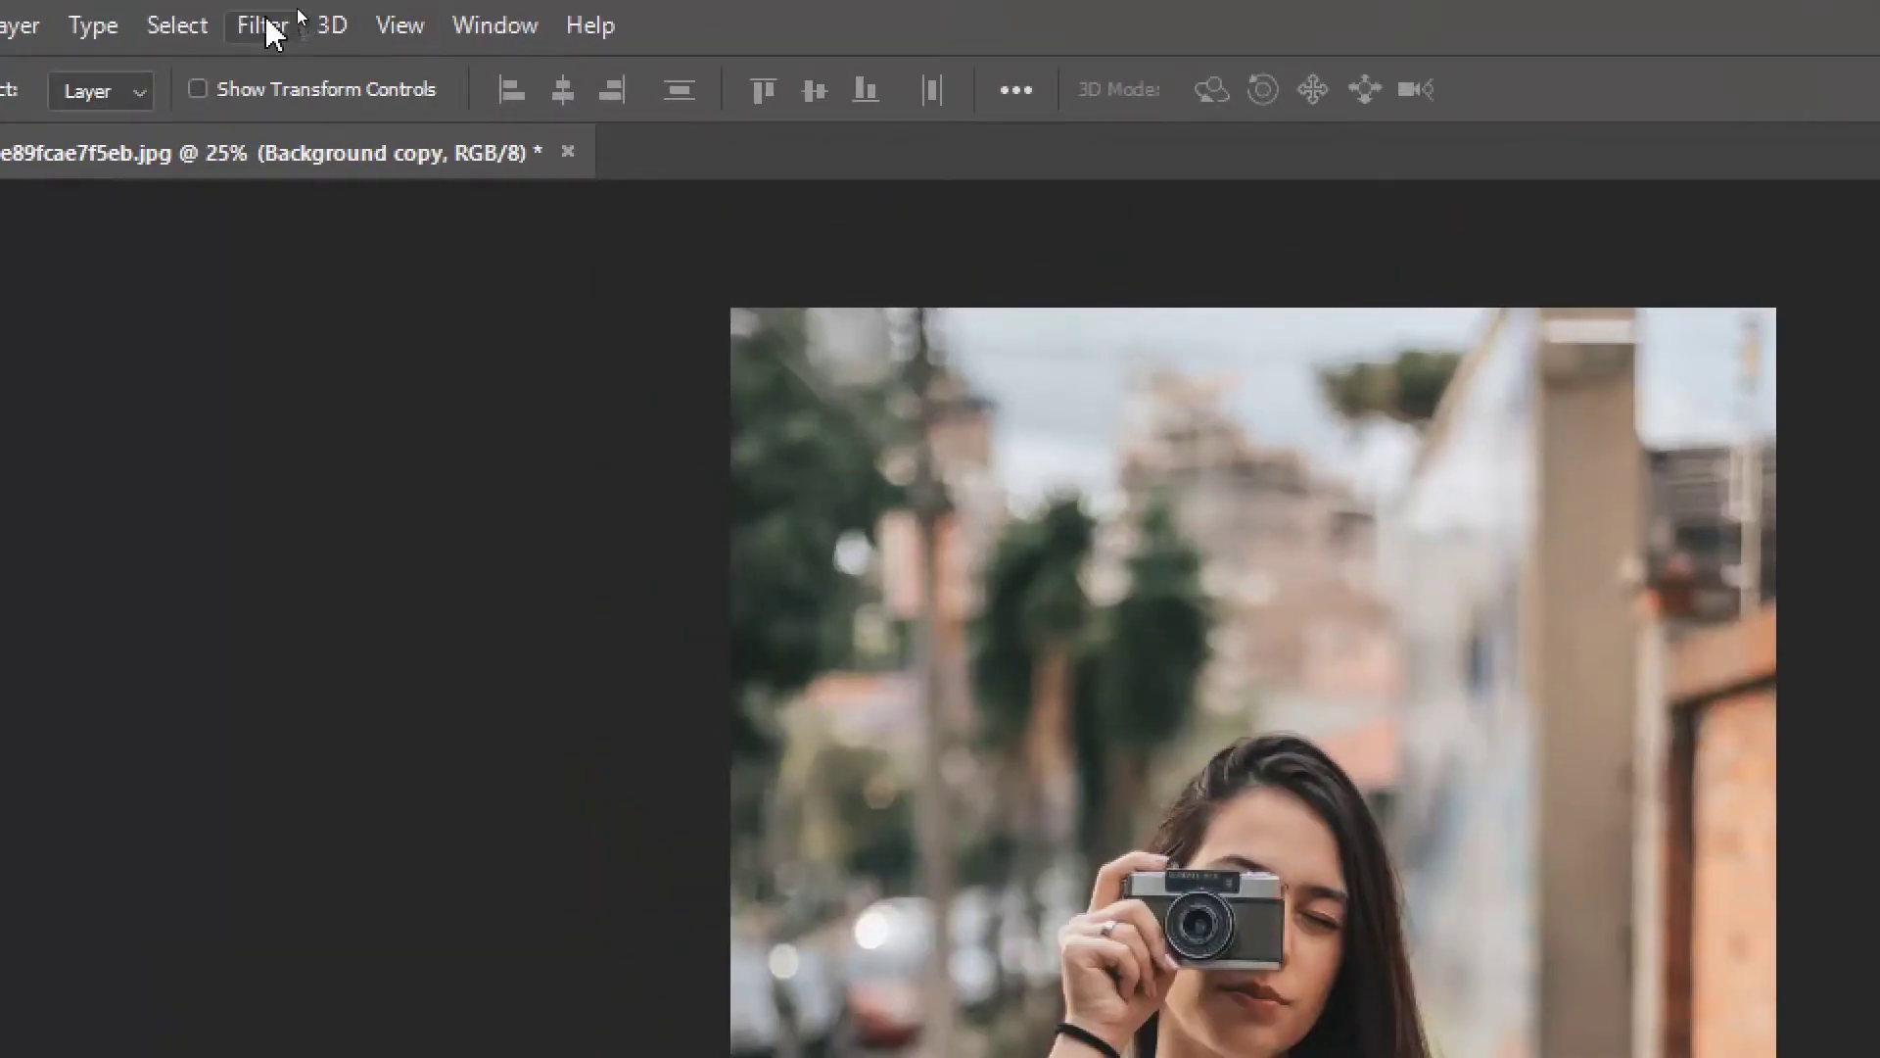
Start the Camera Raw filter on the duplicated layer and set Temperature to -25 and Contrast to +30
{"action": "left_click", "coordinate": [296, 12]}
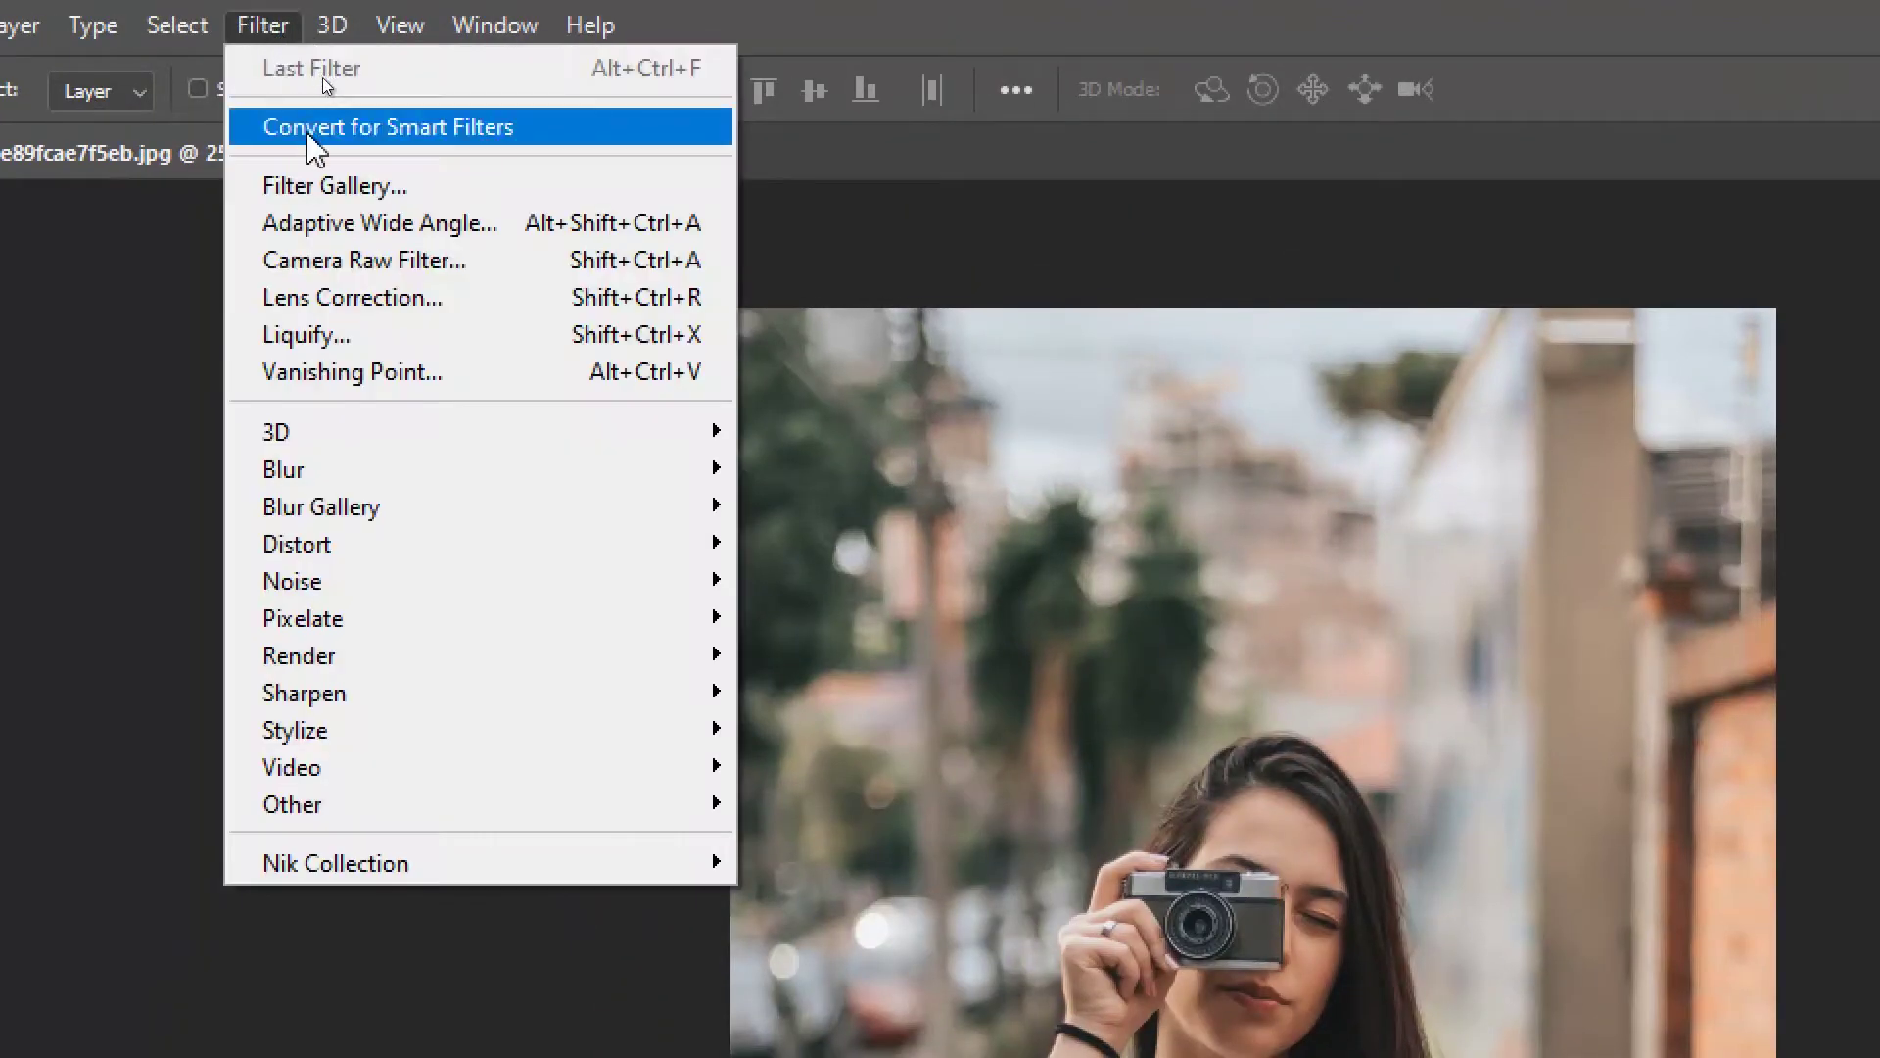
{"action": "left_click", "coordinate": [358, 266]}
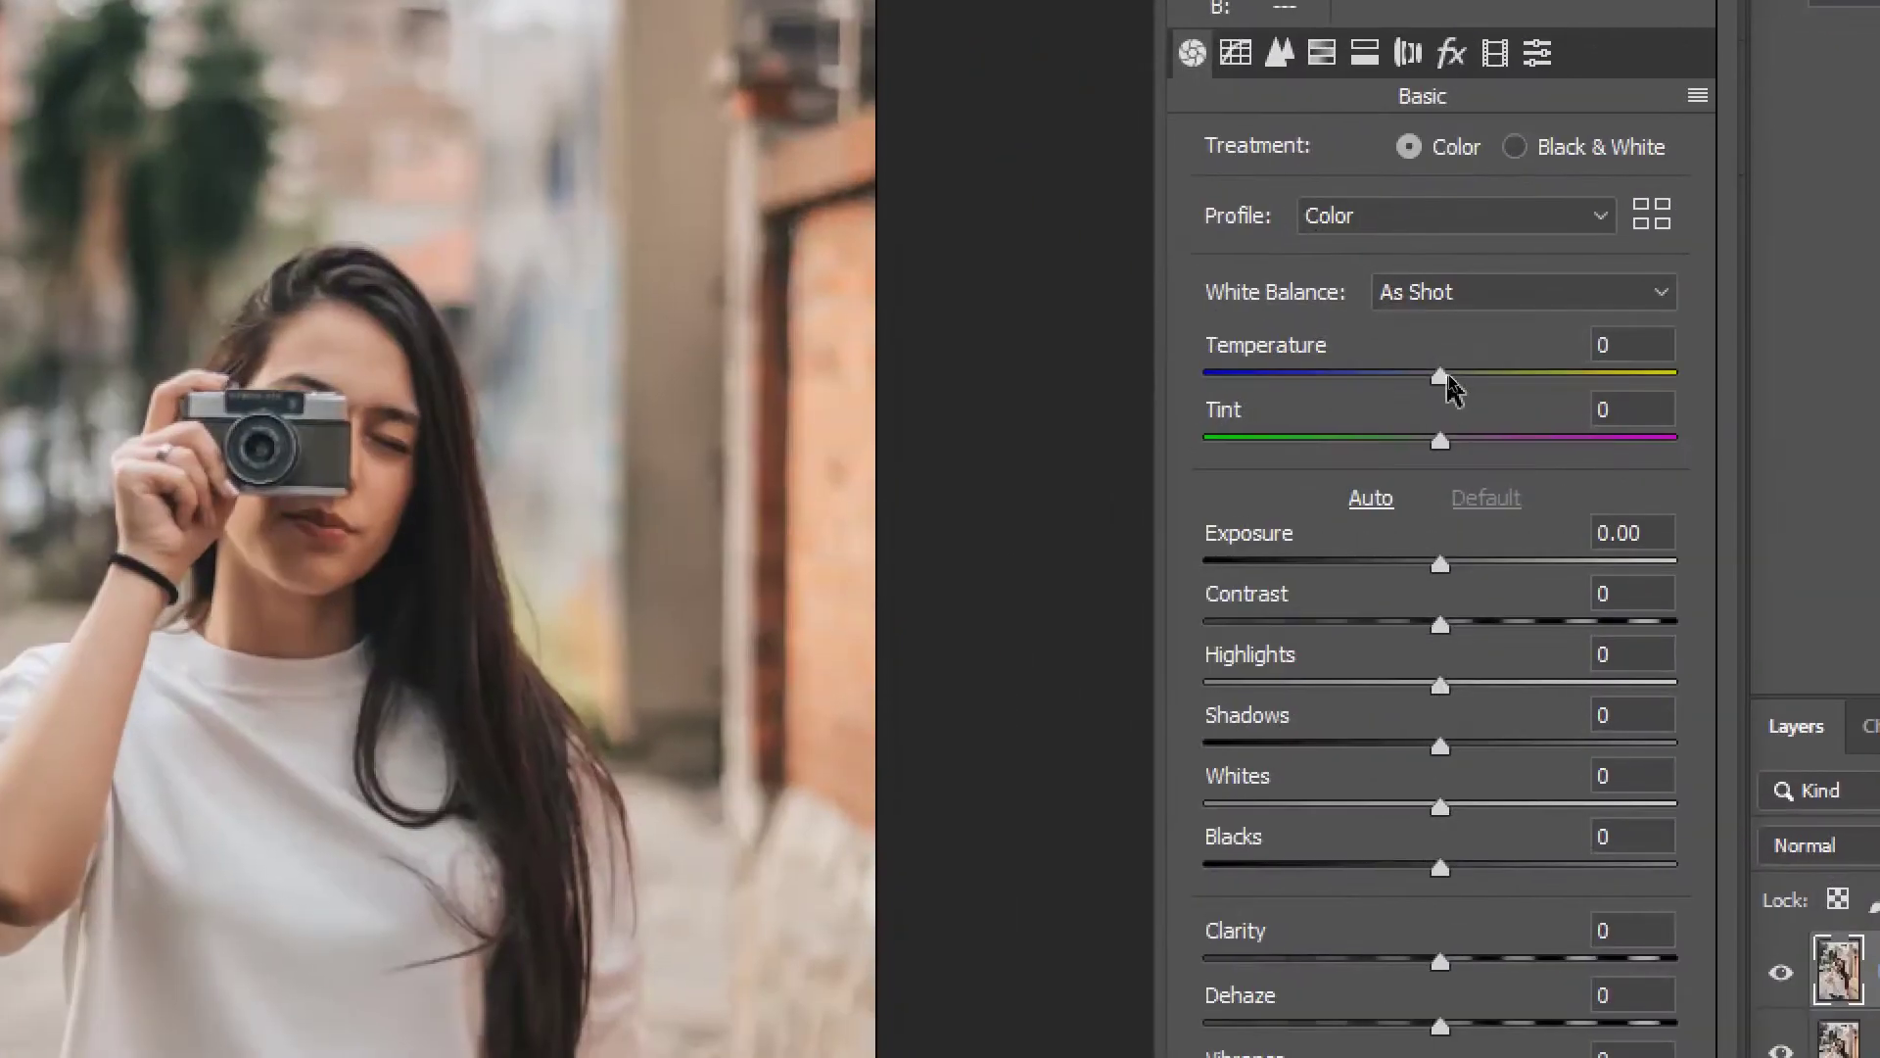
{"action": "left_click_drag", "start_coordinate": [1448, 375], "coordinate": [1381, 374]}
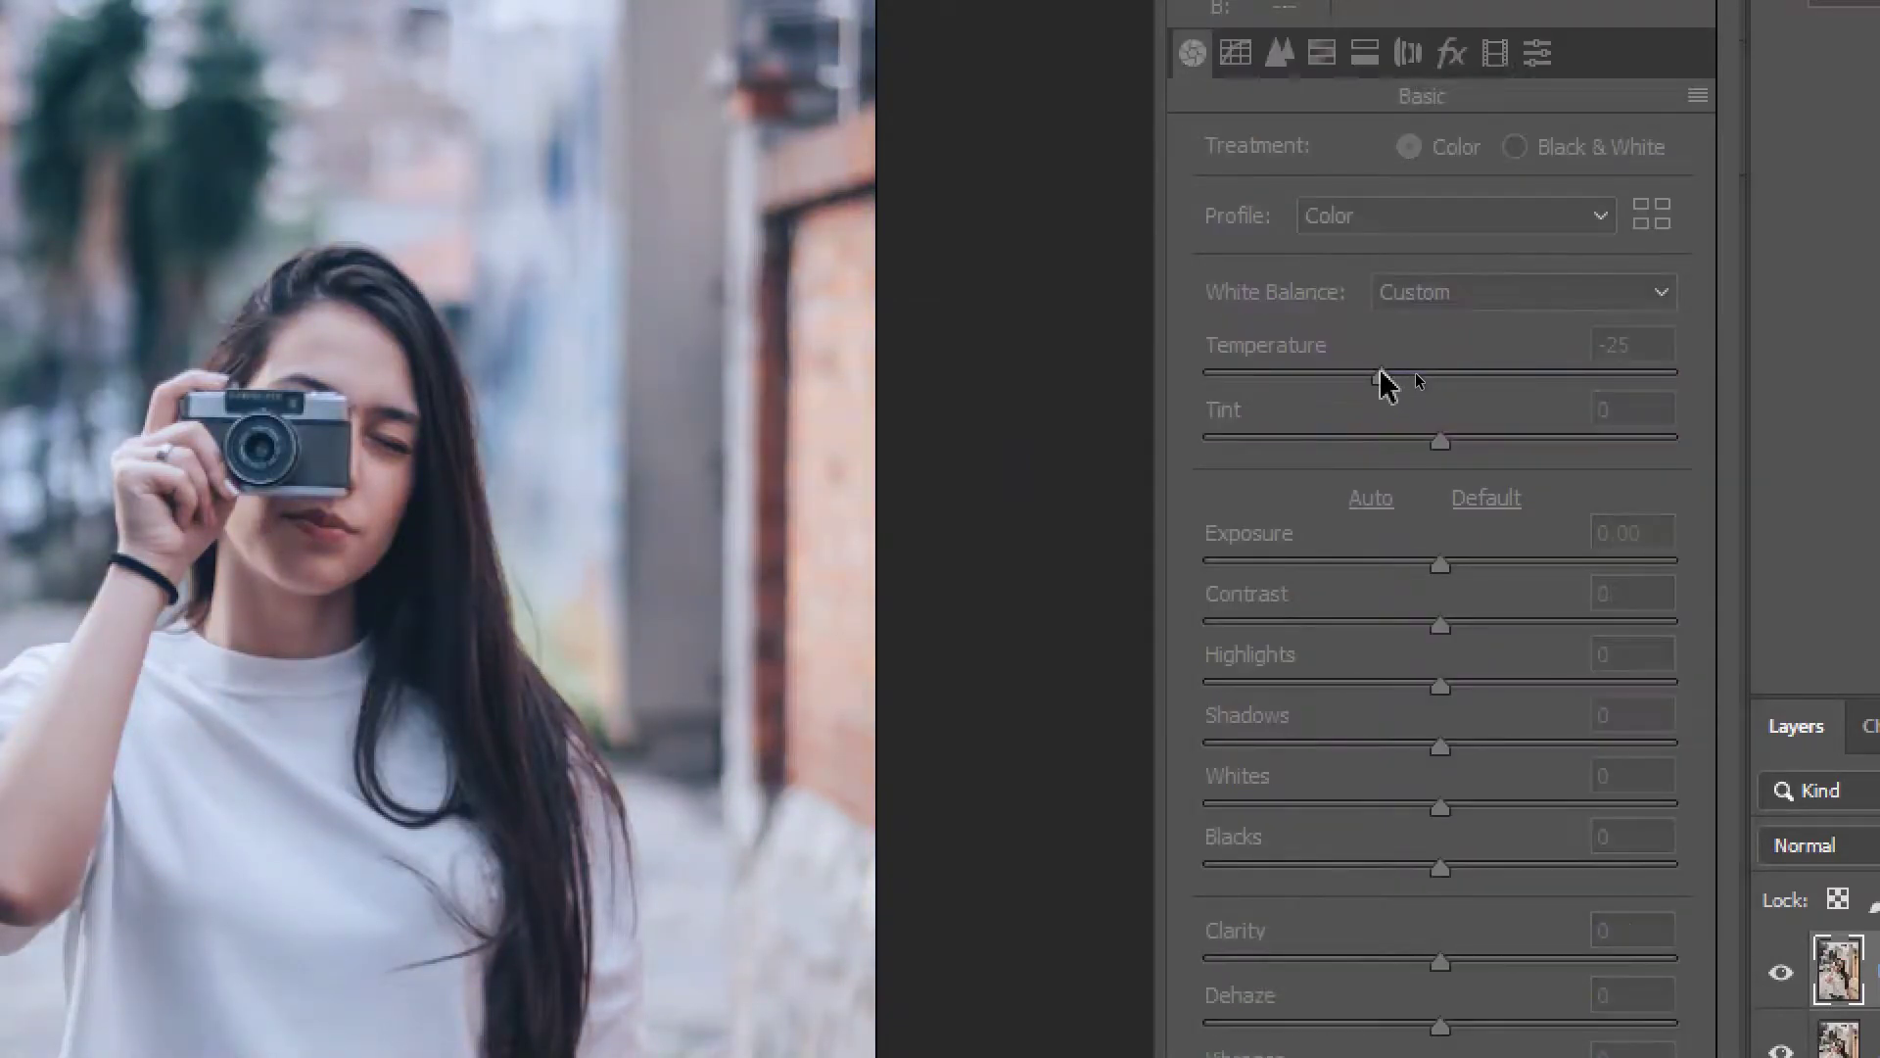
{"action": "left_click", "coordinate": [1439, 622]}
{"action": "left_click_drag", "start_coordinate": [1440, 623], "coordinate": [1511, 622]}
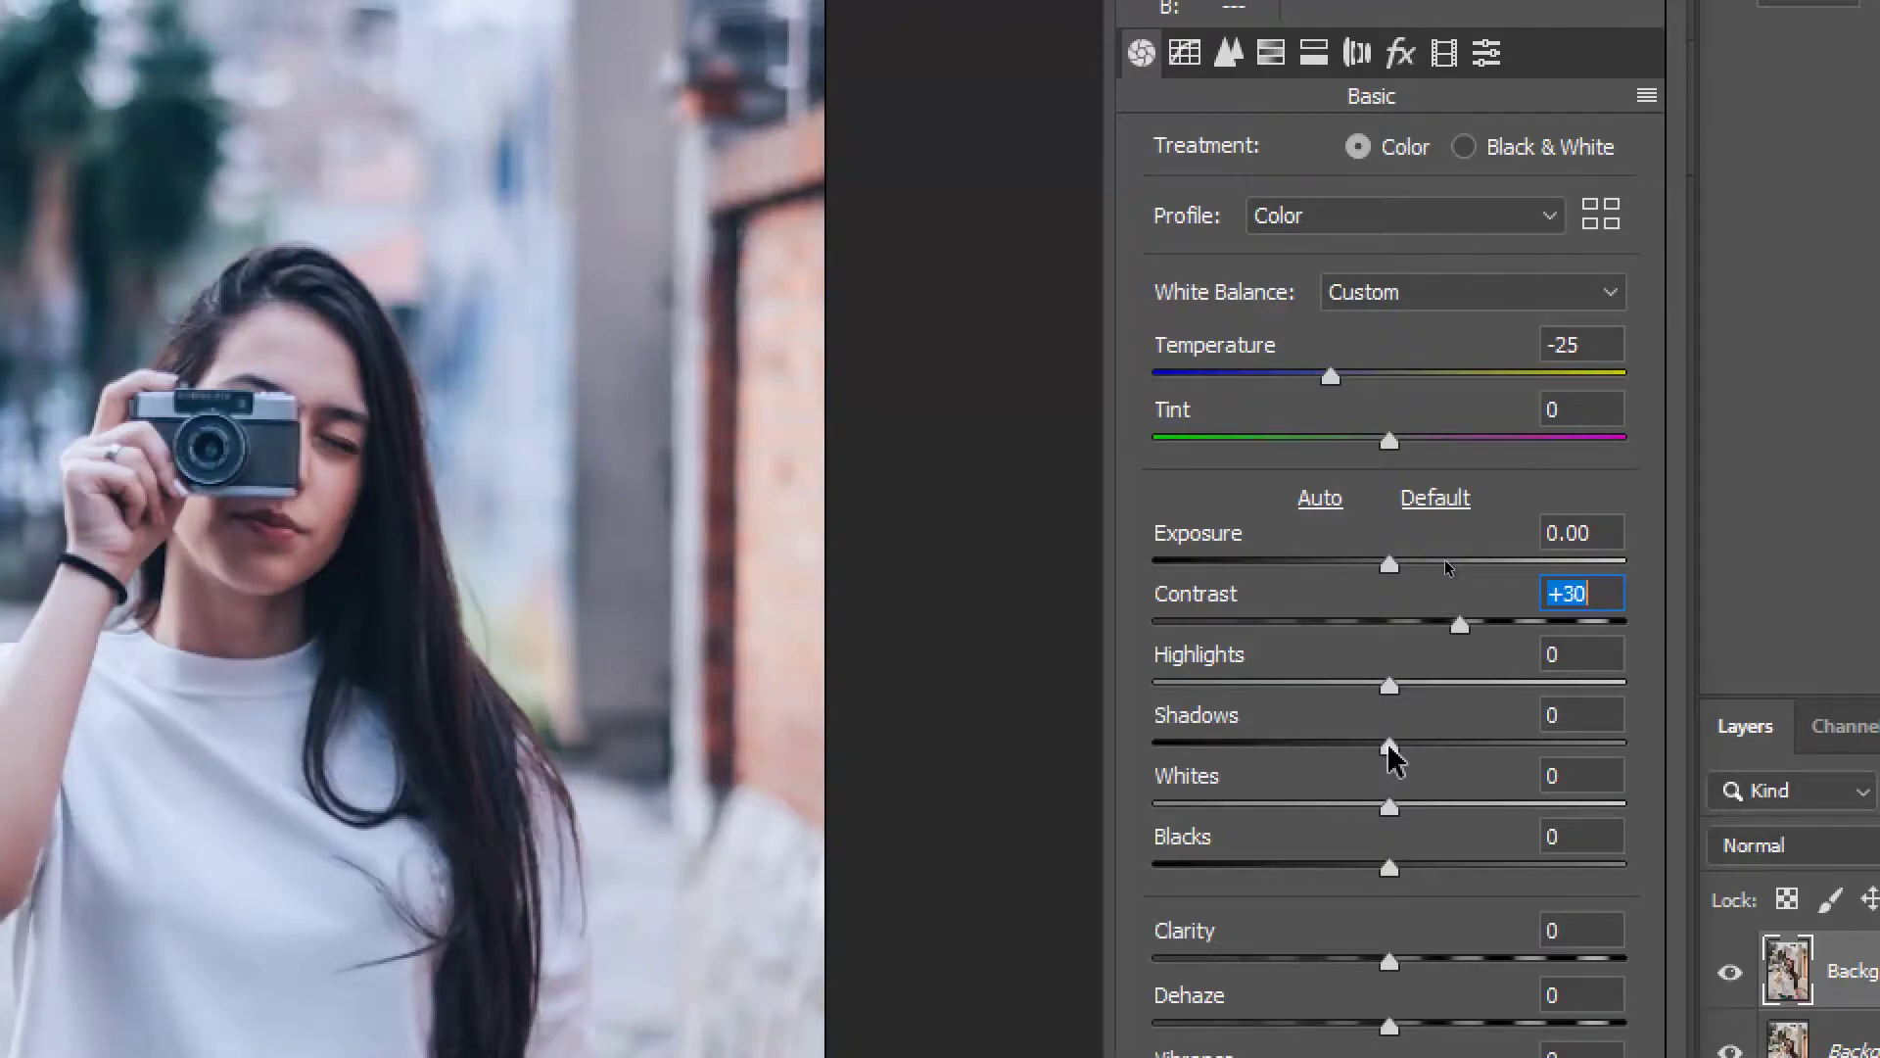
Set the basic tones to Highlights -55, Shadows +10, Whites +45 and Blacks -6
{"action": "left_click_drag", "start_coordinate": [1381, 691], "coordinate": [1257, 685]}
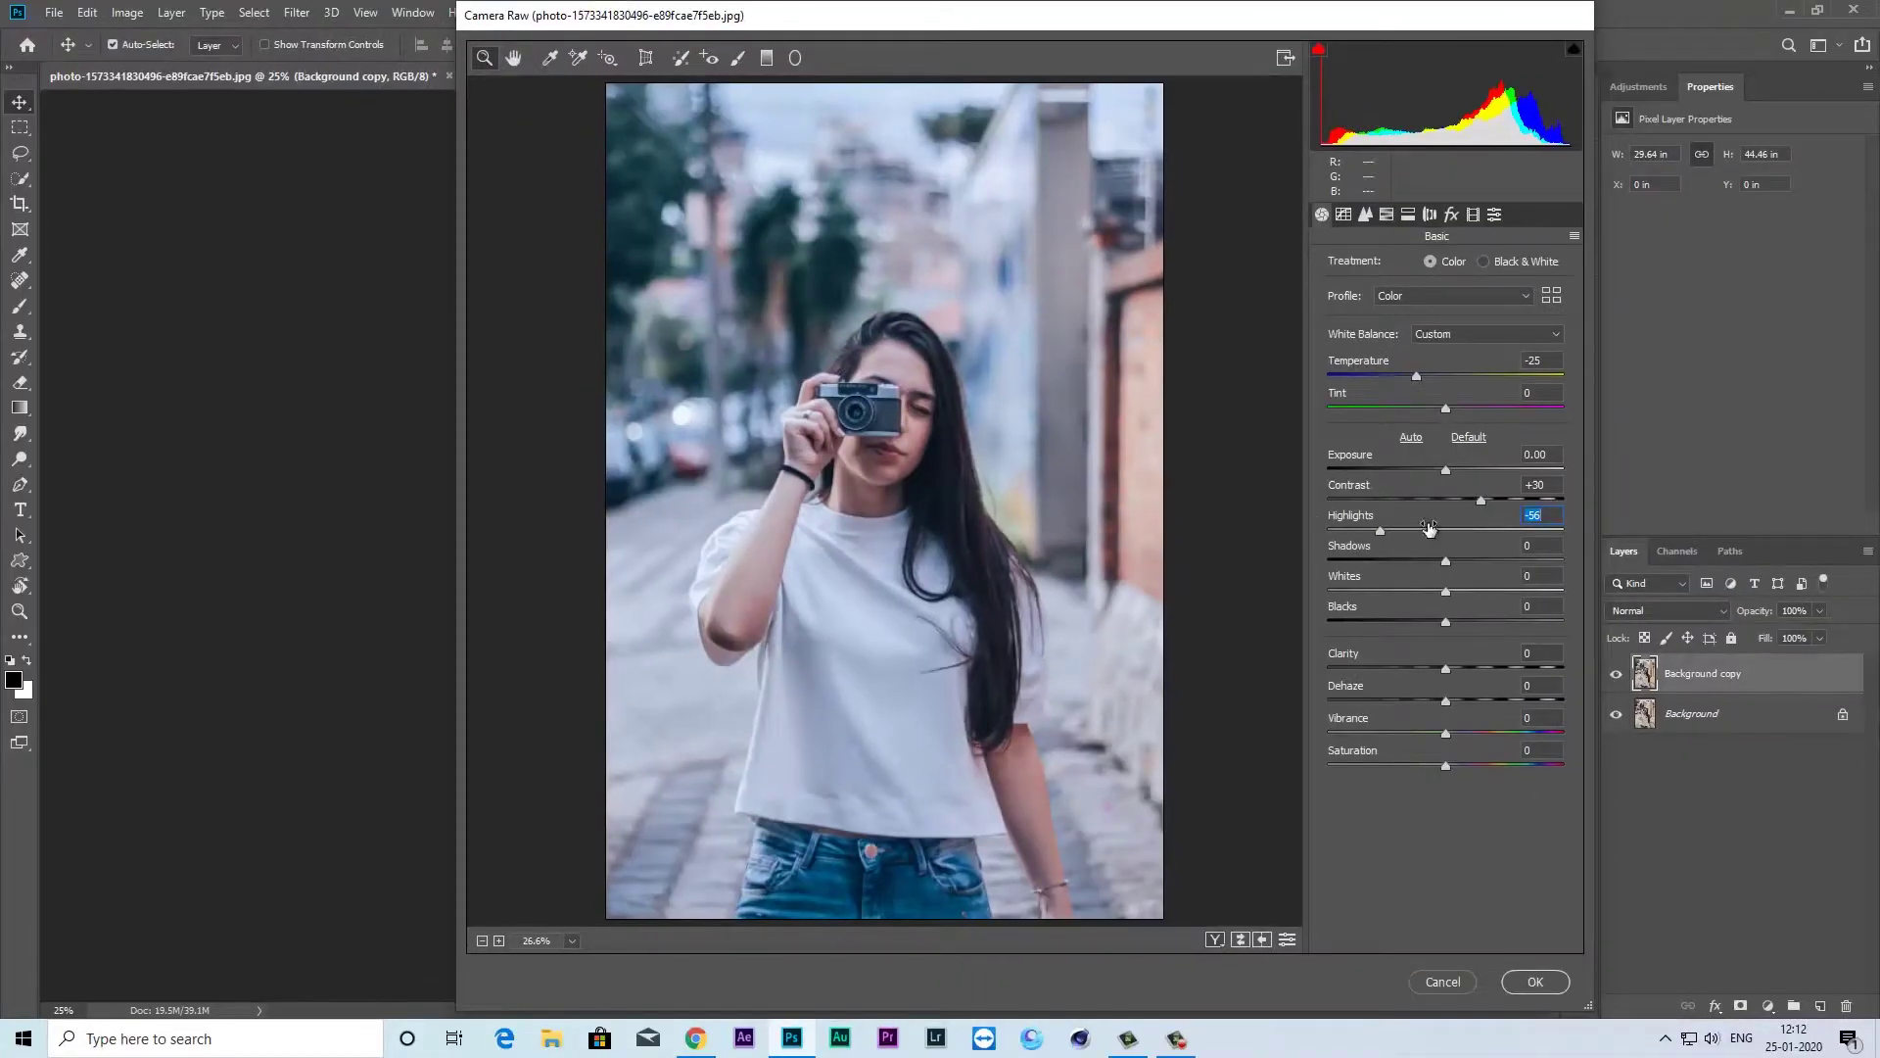
{"action": "key", "text": "Return"}
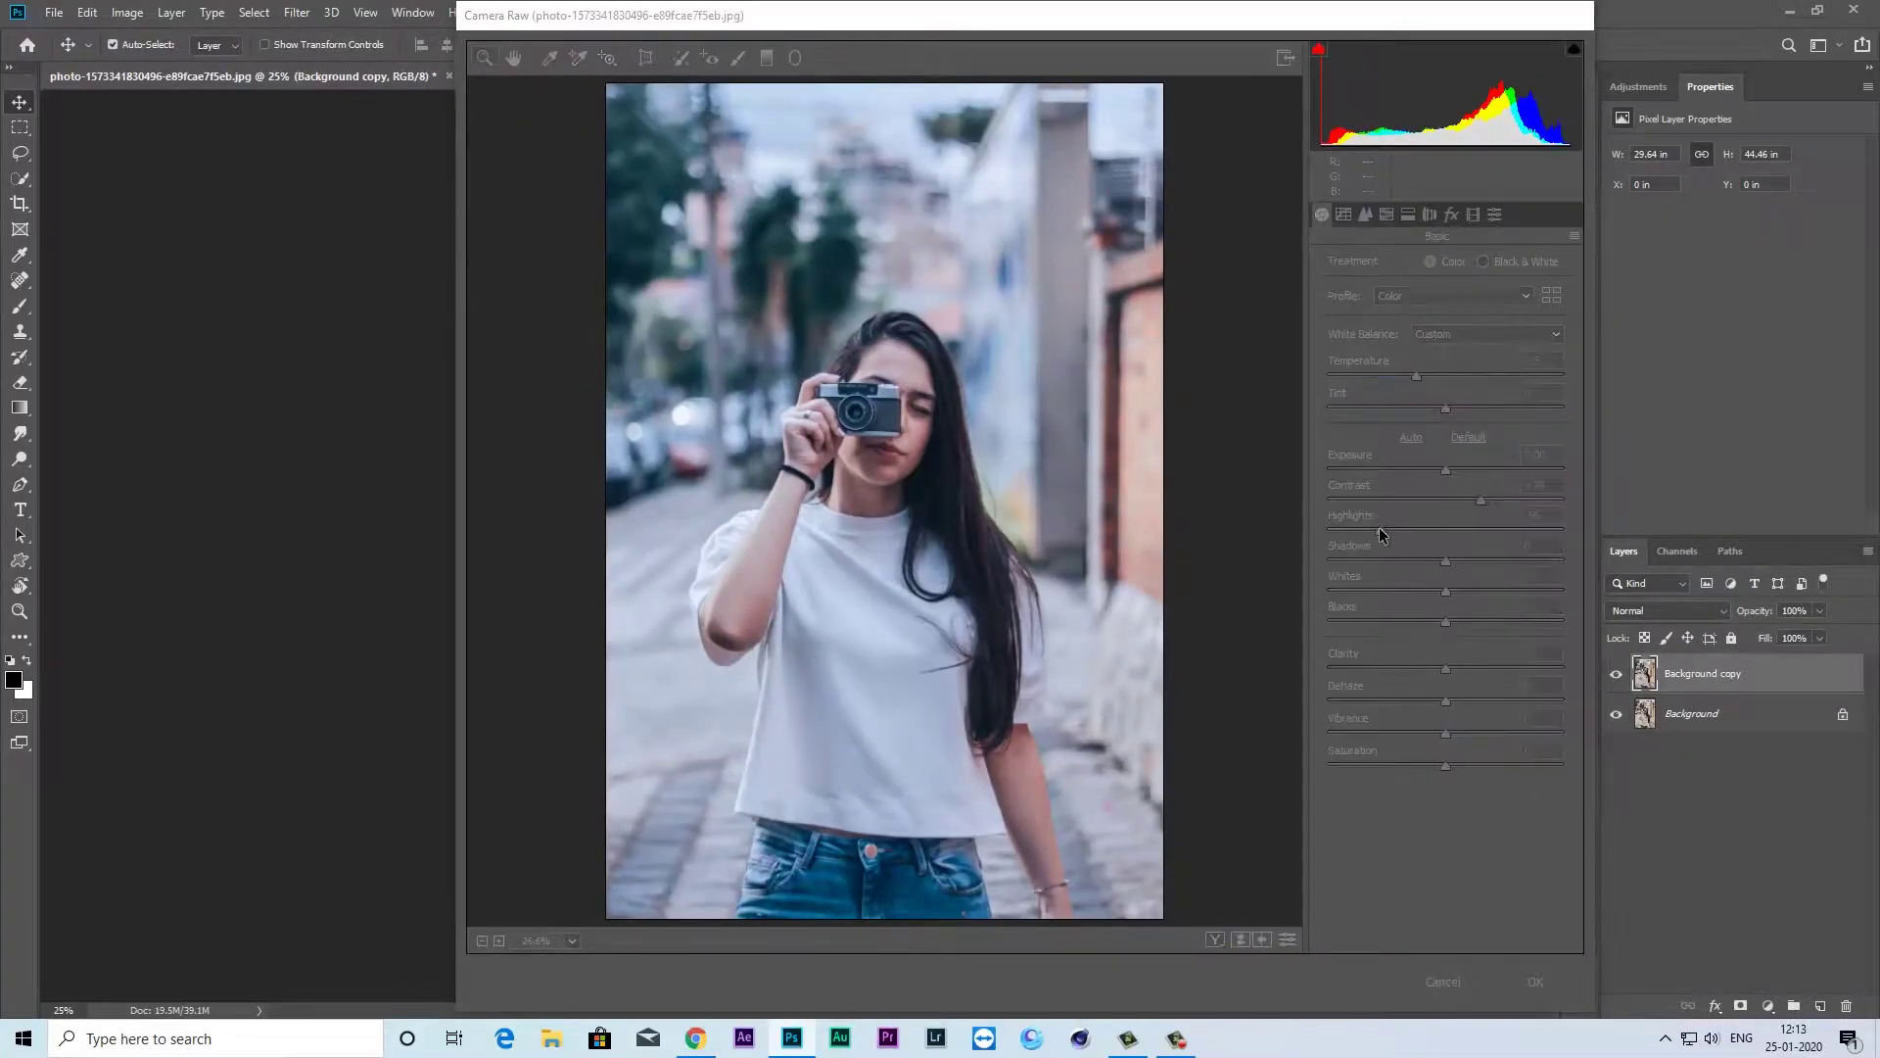
{"action": "left_click_drag", "start_coordinate": [1380, 531], "coordinate": [1378, 531]}
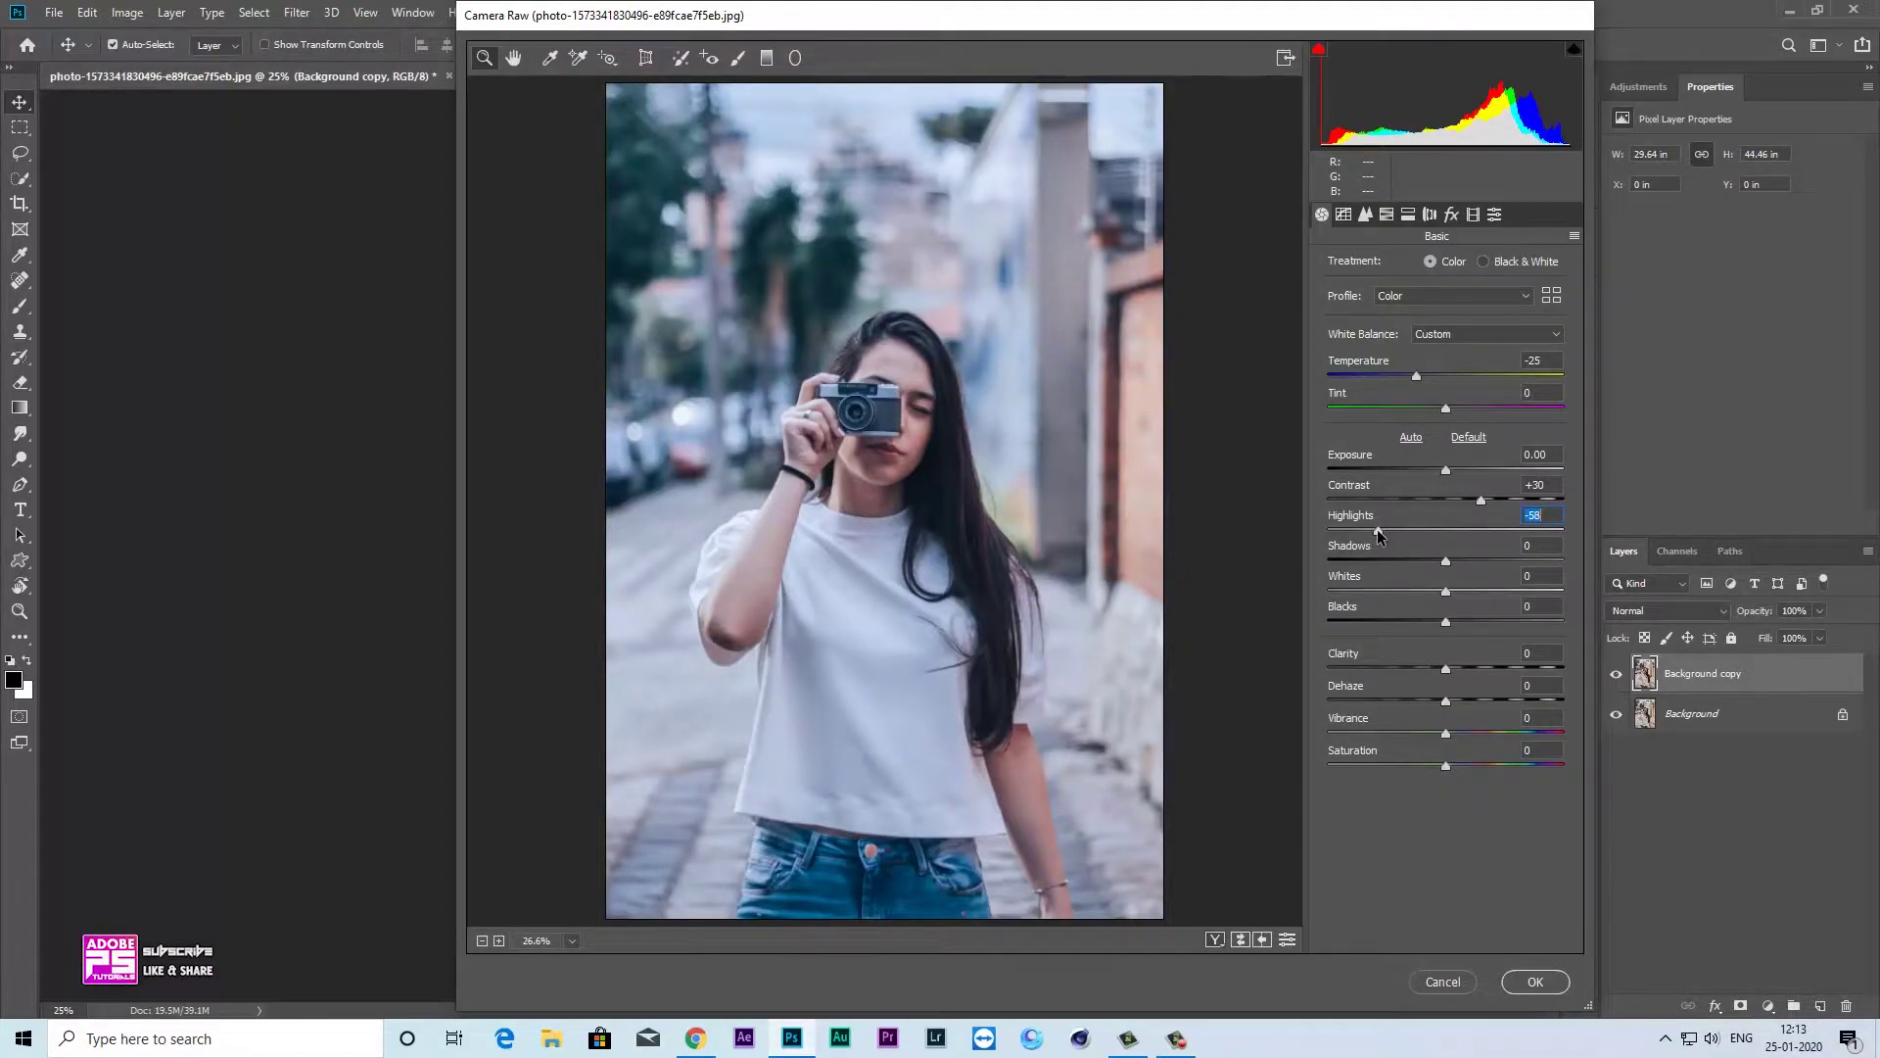
{"action": "left_click_drag", "start_coordinate": [1378, 531], "coordinate": [1378, 531]}
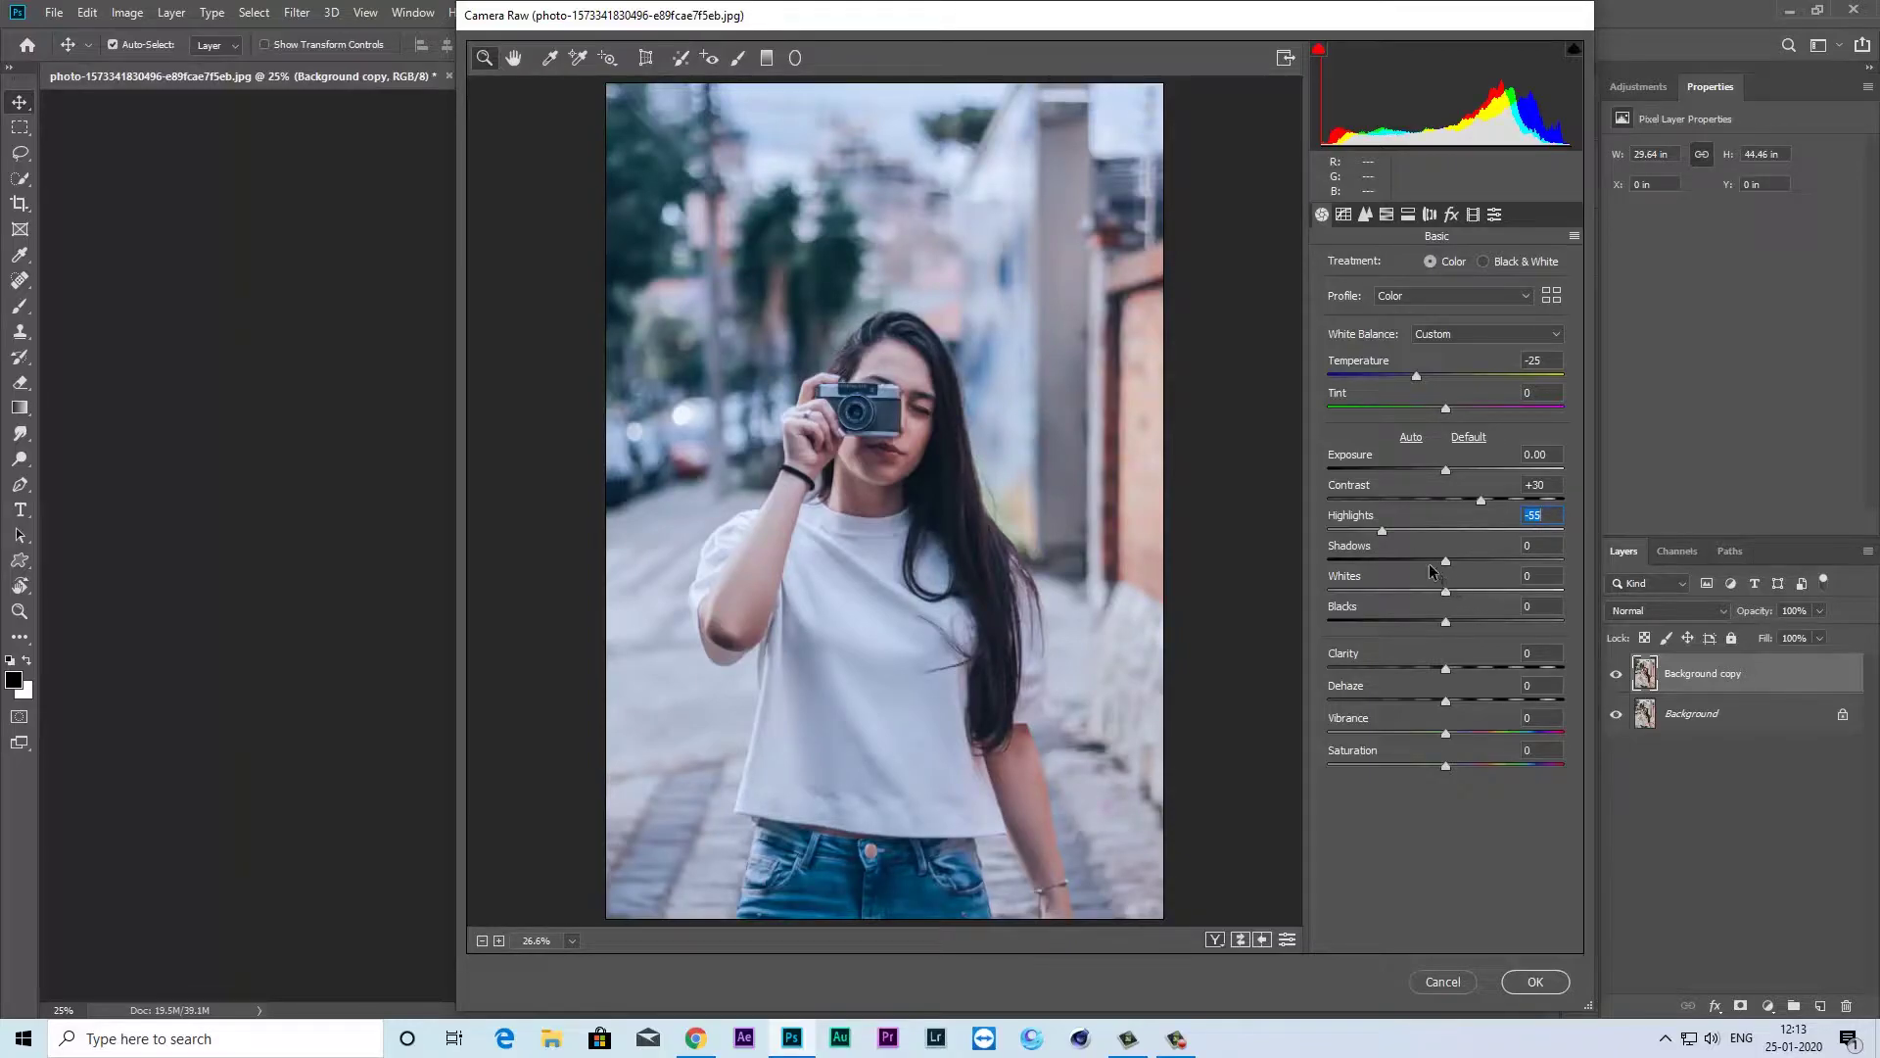
{"action": "left_click_drag", "start_coordinate": [1445, 563], "coordinate": [1447, 621]}
{"action": "key", "text": "Return"}
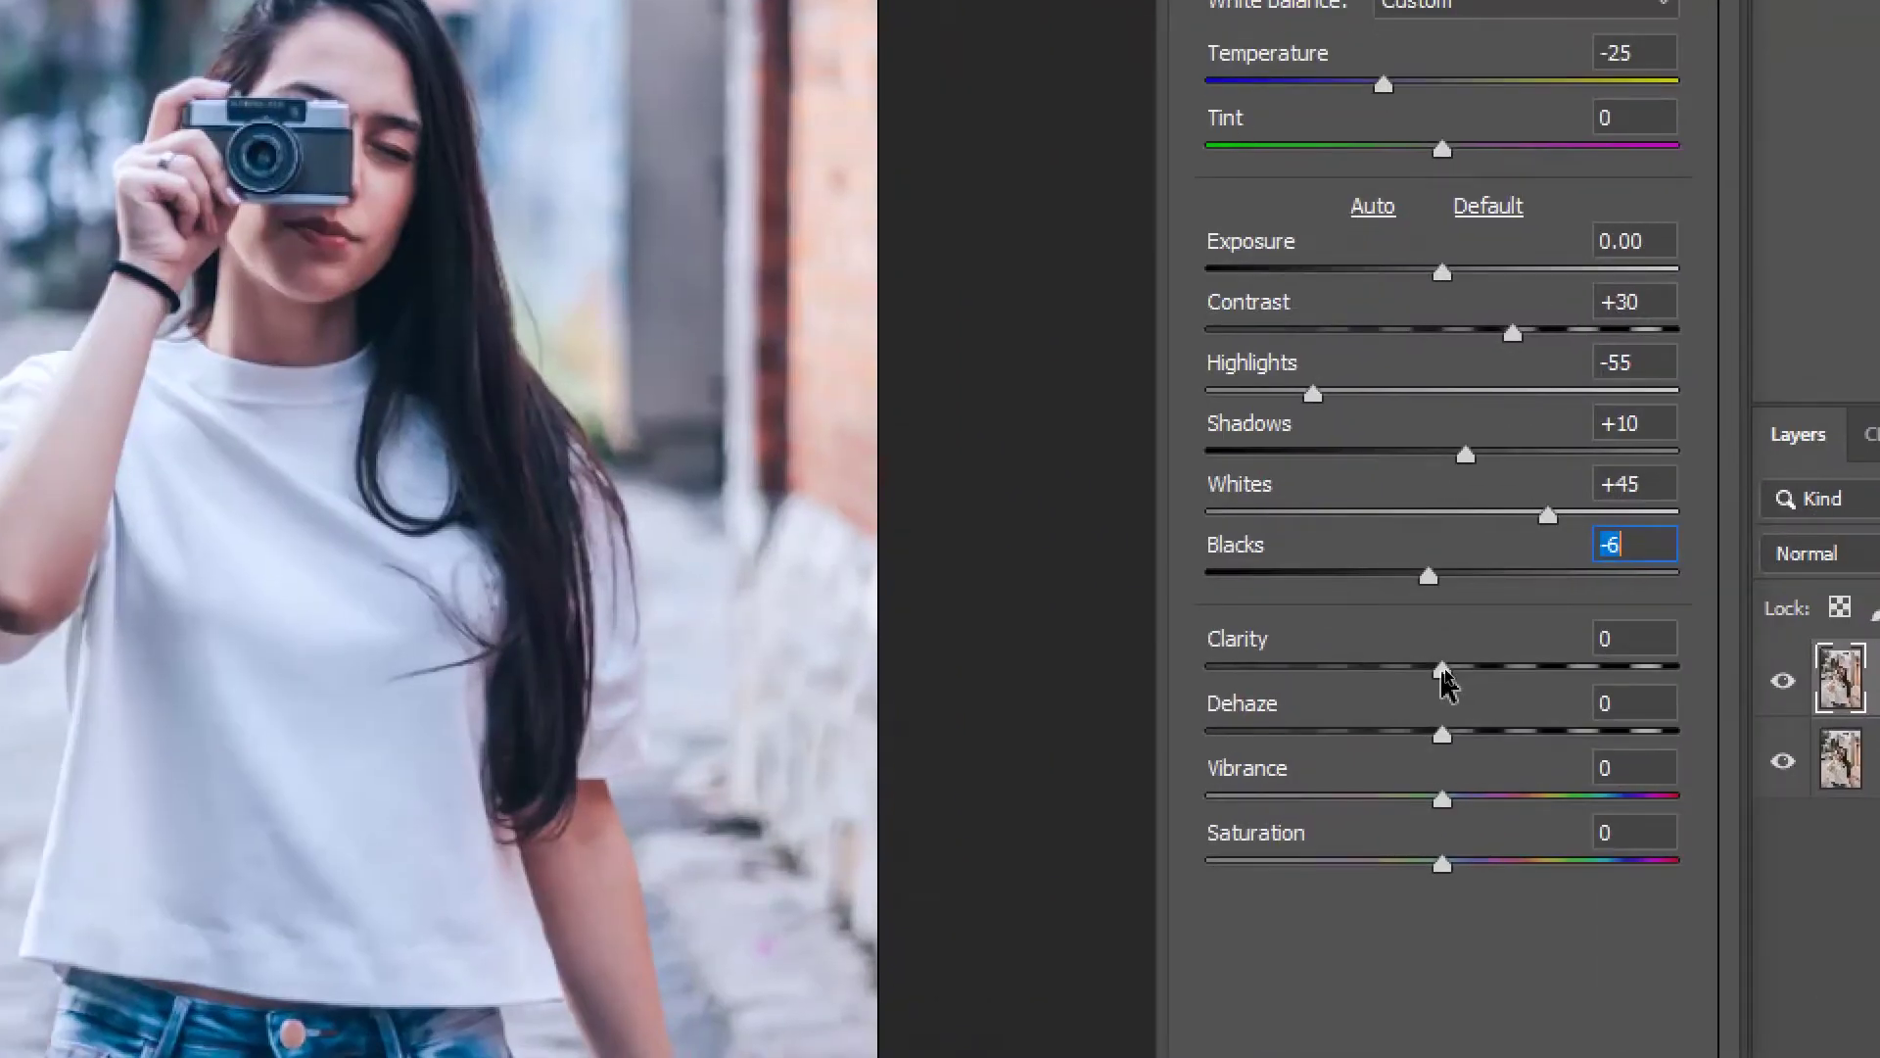
Set Clarity to +10, Vibrance to -30 and Saturation to -30, and show the photo in a side-by-side before/after view
{"action": "left_click_drag", "start_coordinate": [1448, 670], "coordinate": [1465, 672]}
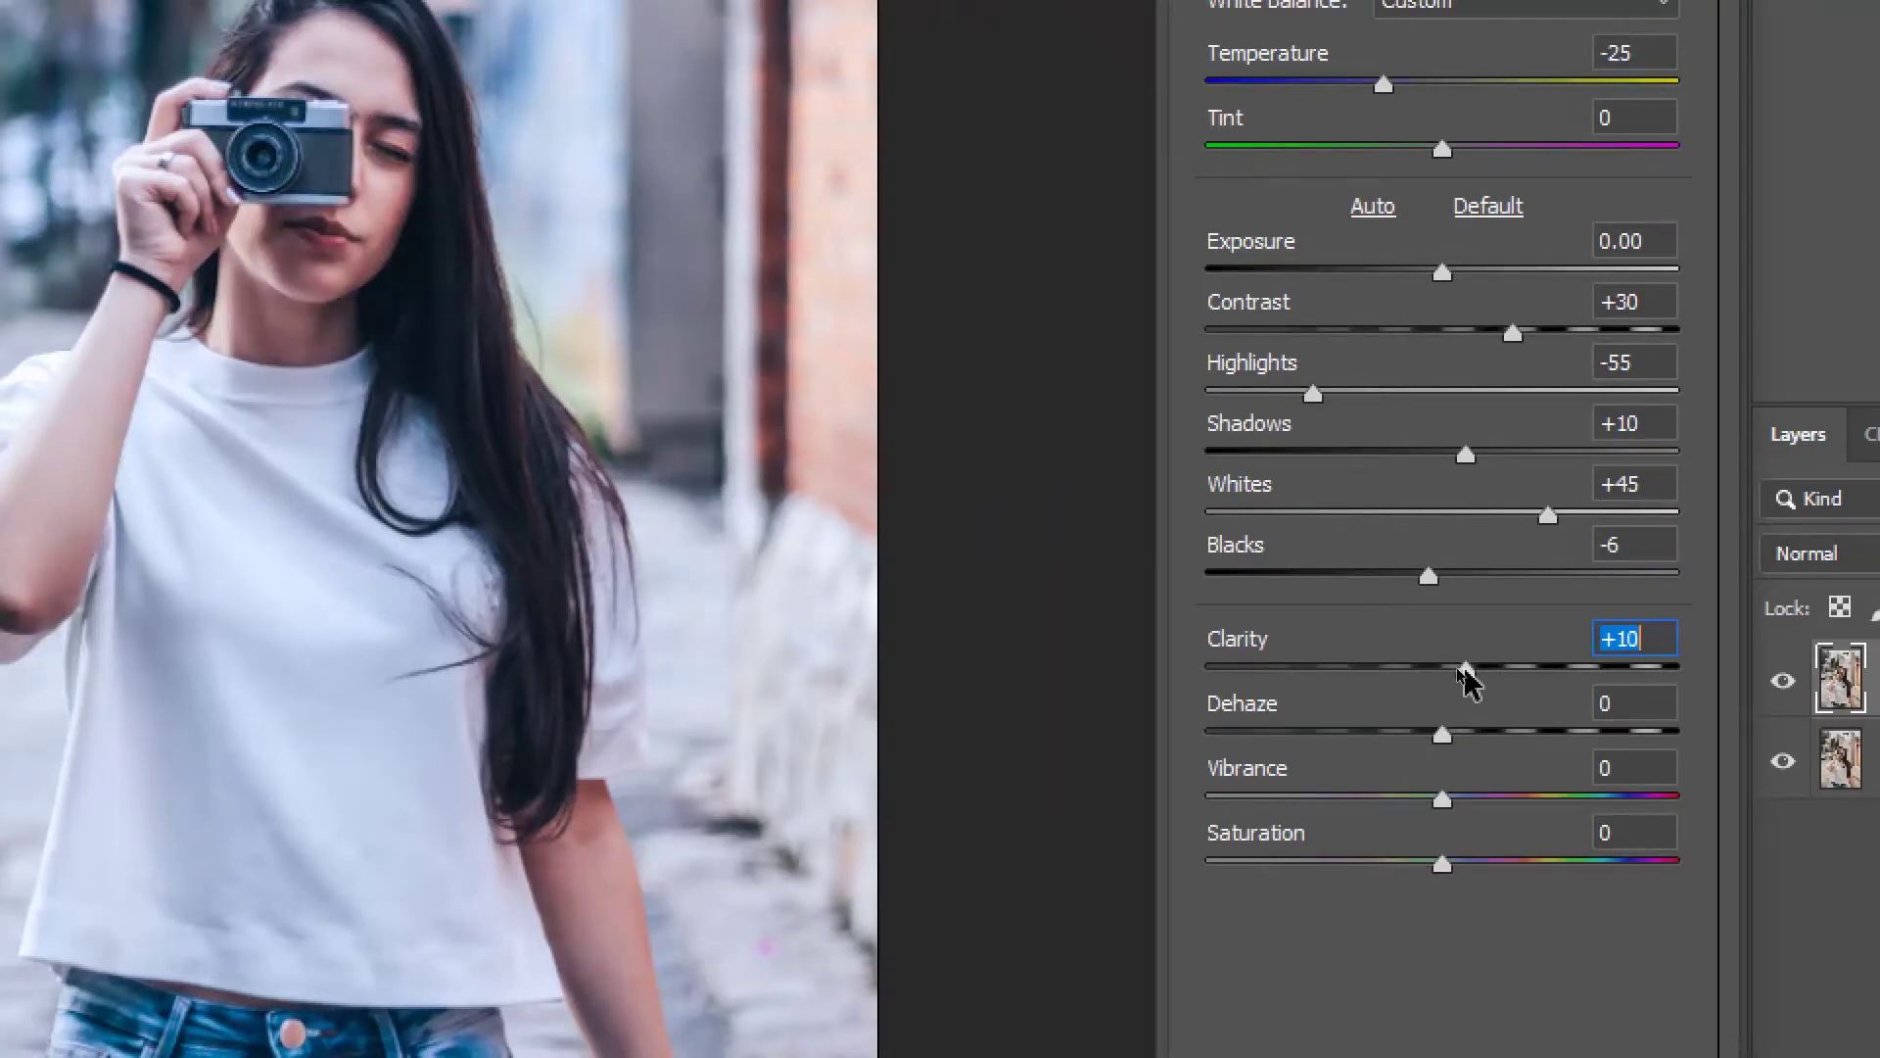
{"action": "left_click_drag", "start_coordinate": [1442, 797], "coordinate": [1370, 786]}
{"action": "left_click_drag", "start_coordinate": [1444, 860], "coordinate": [1367, 869]}
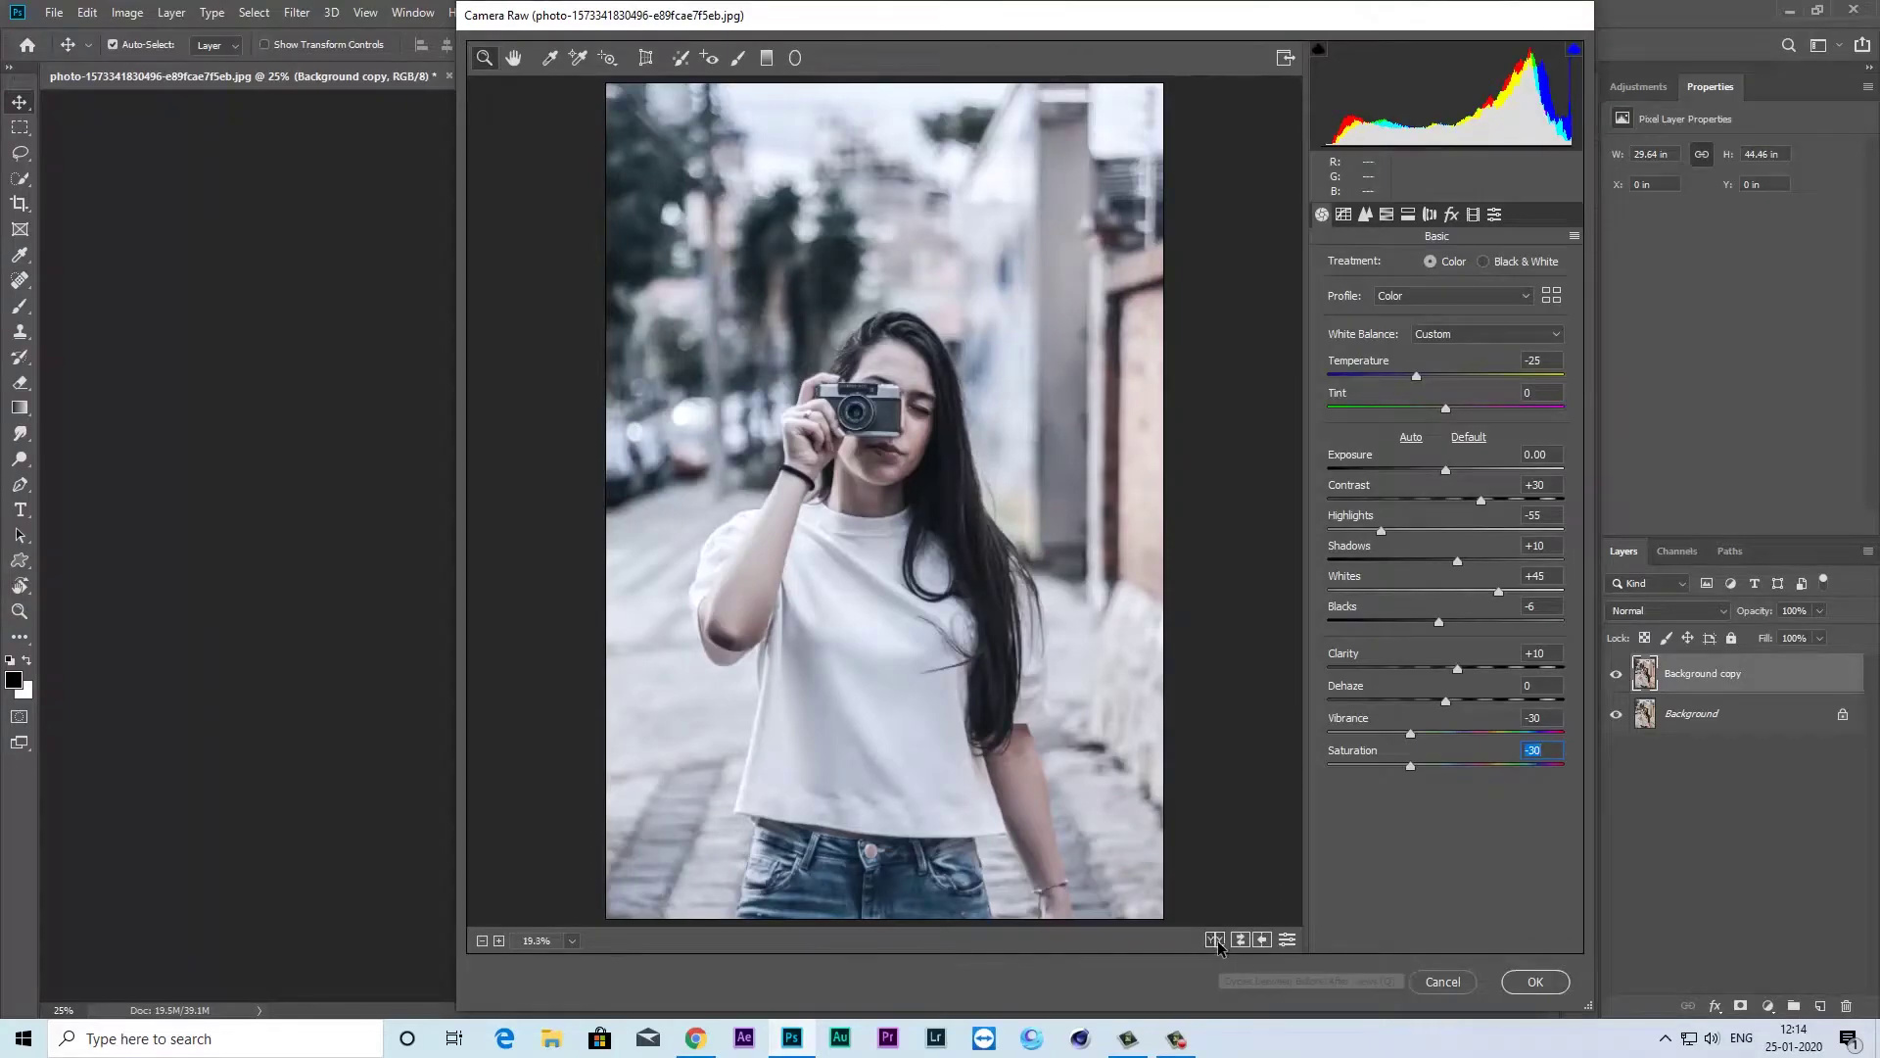
{"action": "left_click", "coordinate": [1214, 941]}
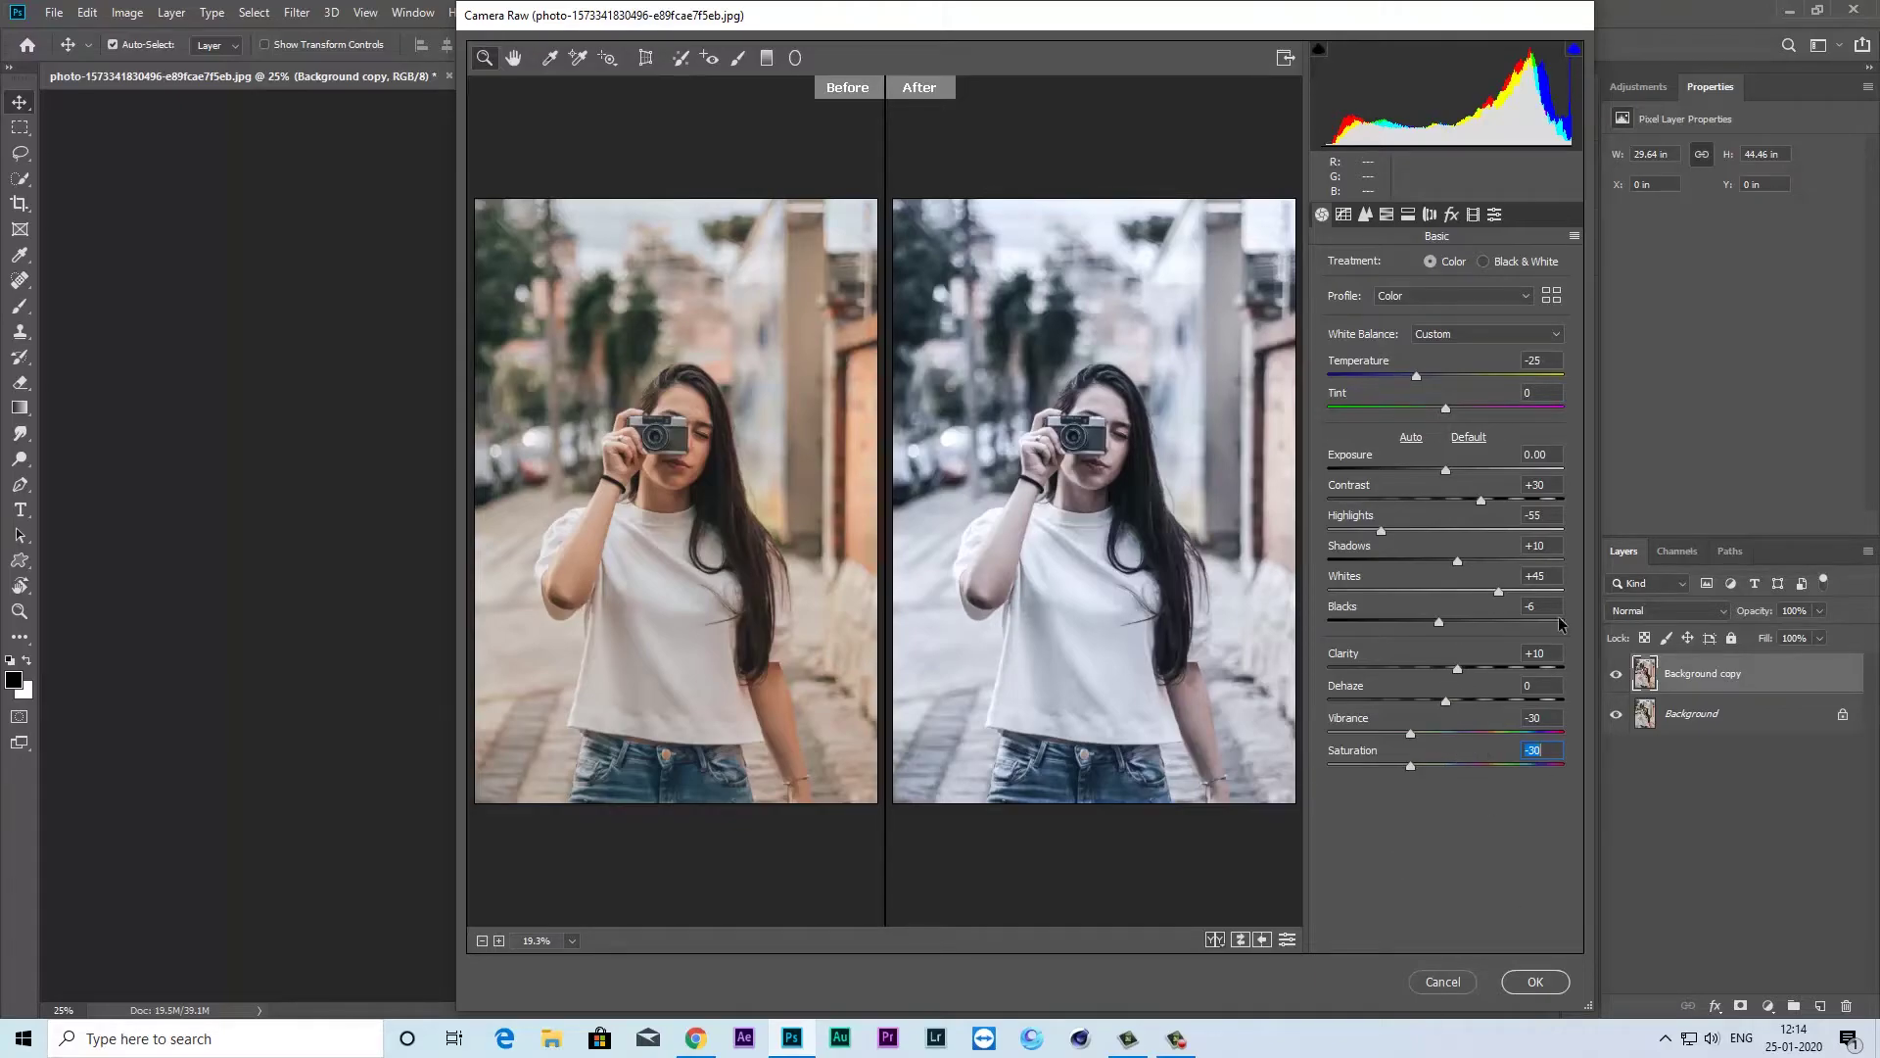
Apply the Medium Contrast point curve to the RGB channel and raise its midpoint to input 132, output 136
{"action": "left_click", "coordinate": [1344, 214]}
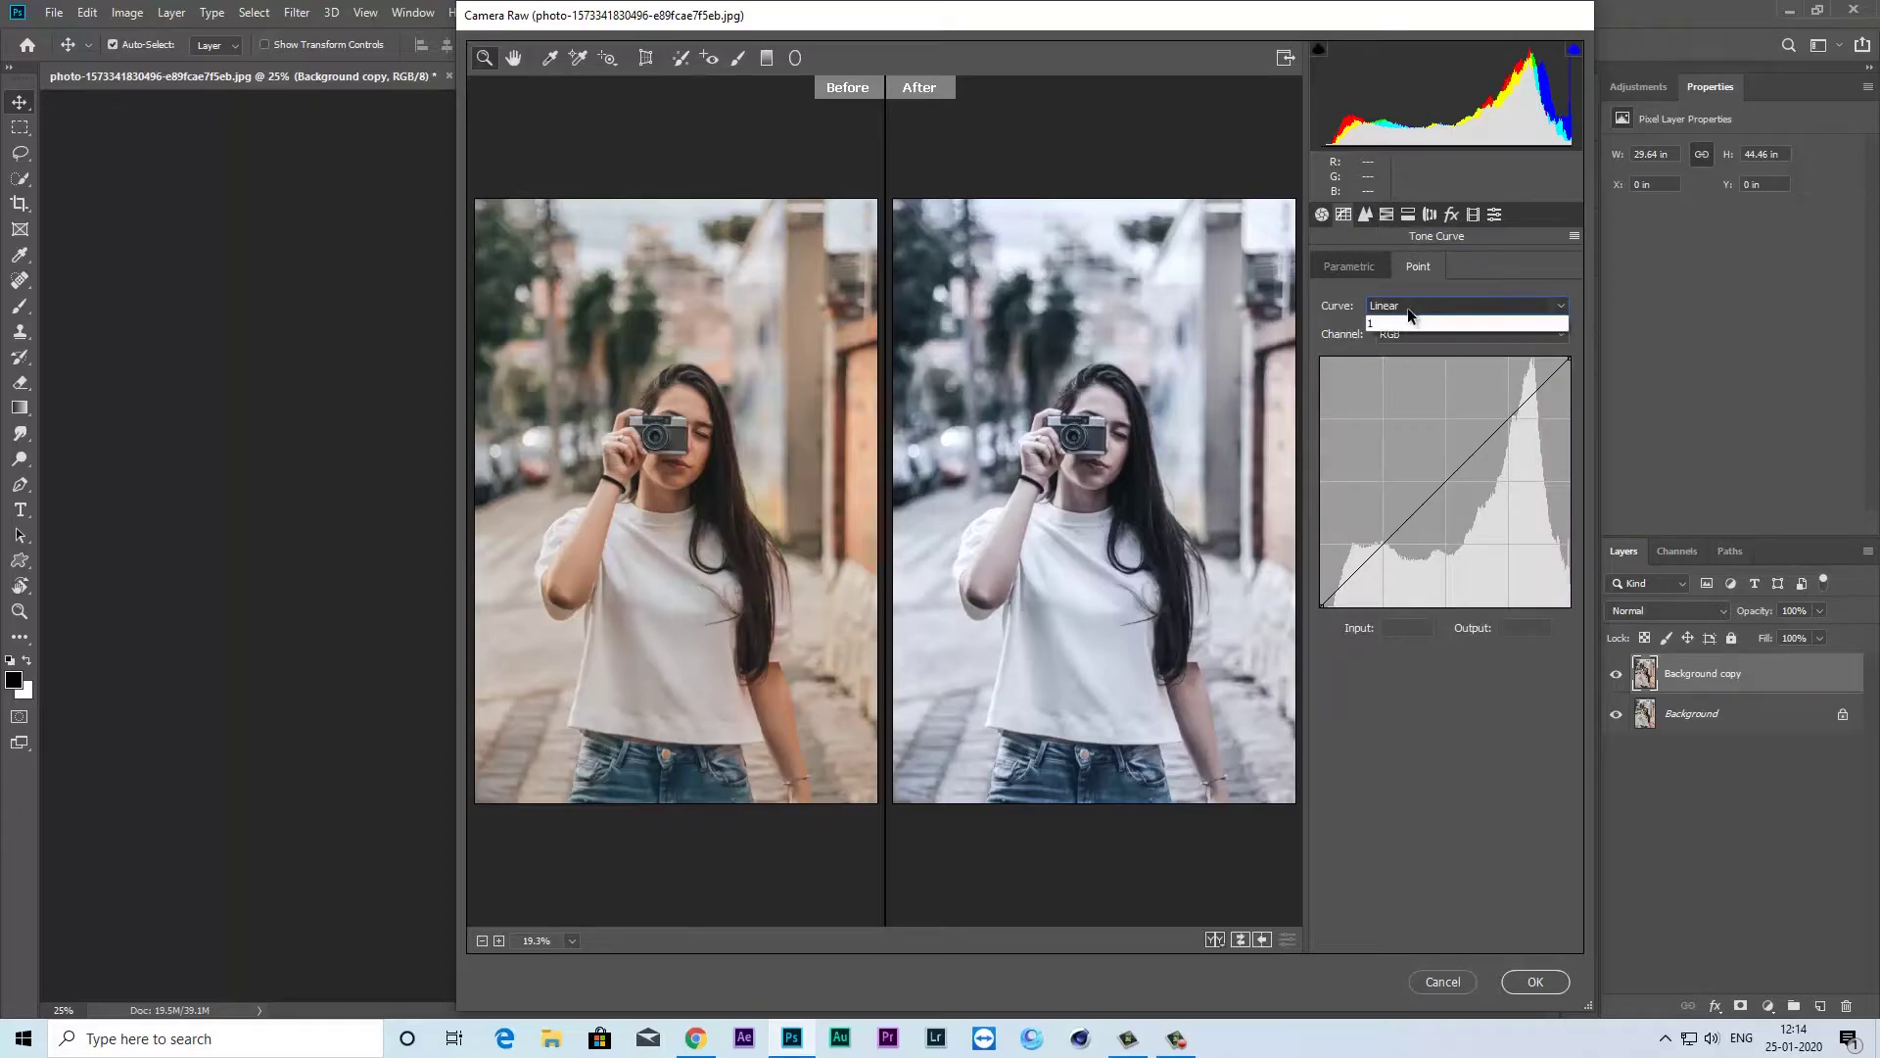
{"action": "left_click", "coordinate": [1407, 306]}
{"action": "left_click", "coordinate": [1397, 339]}
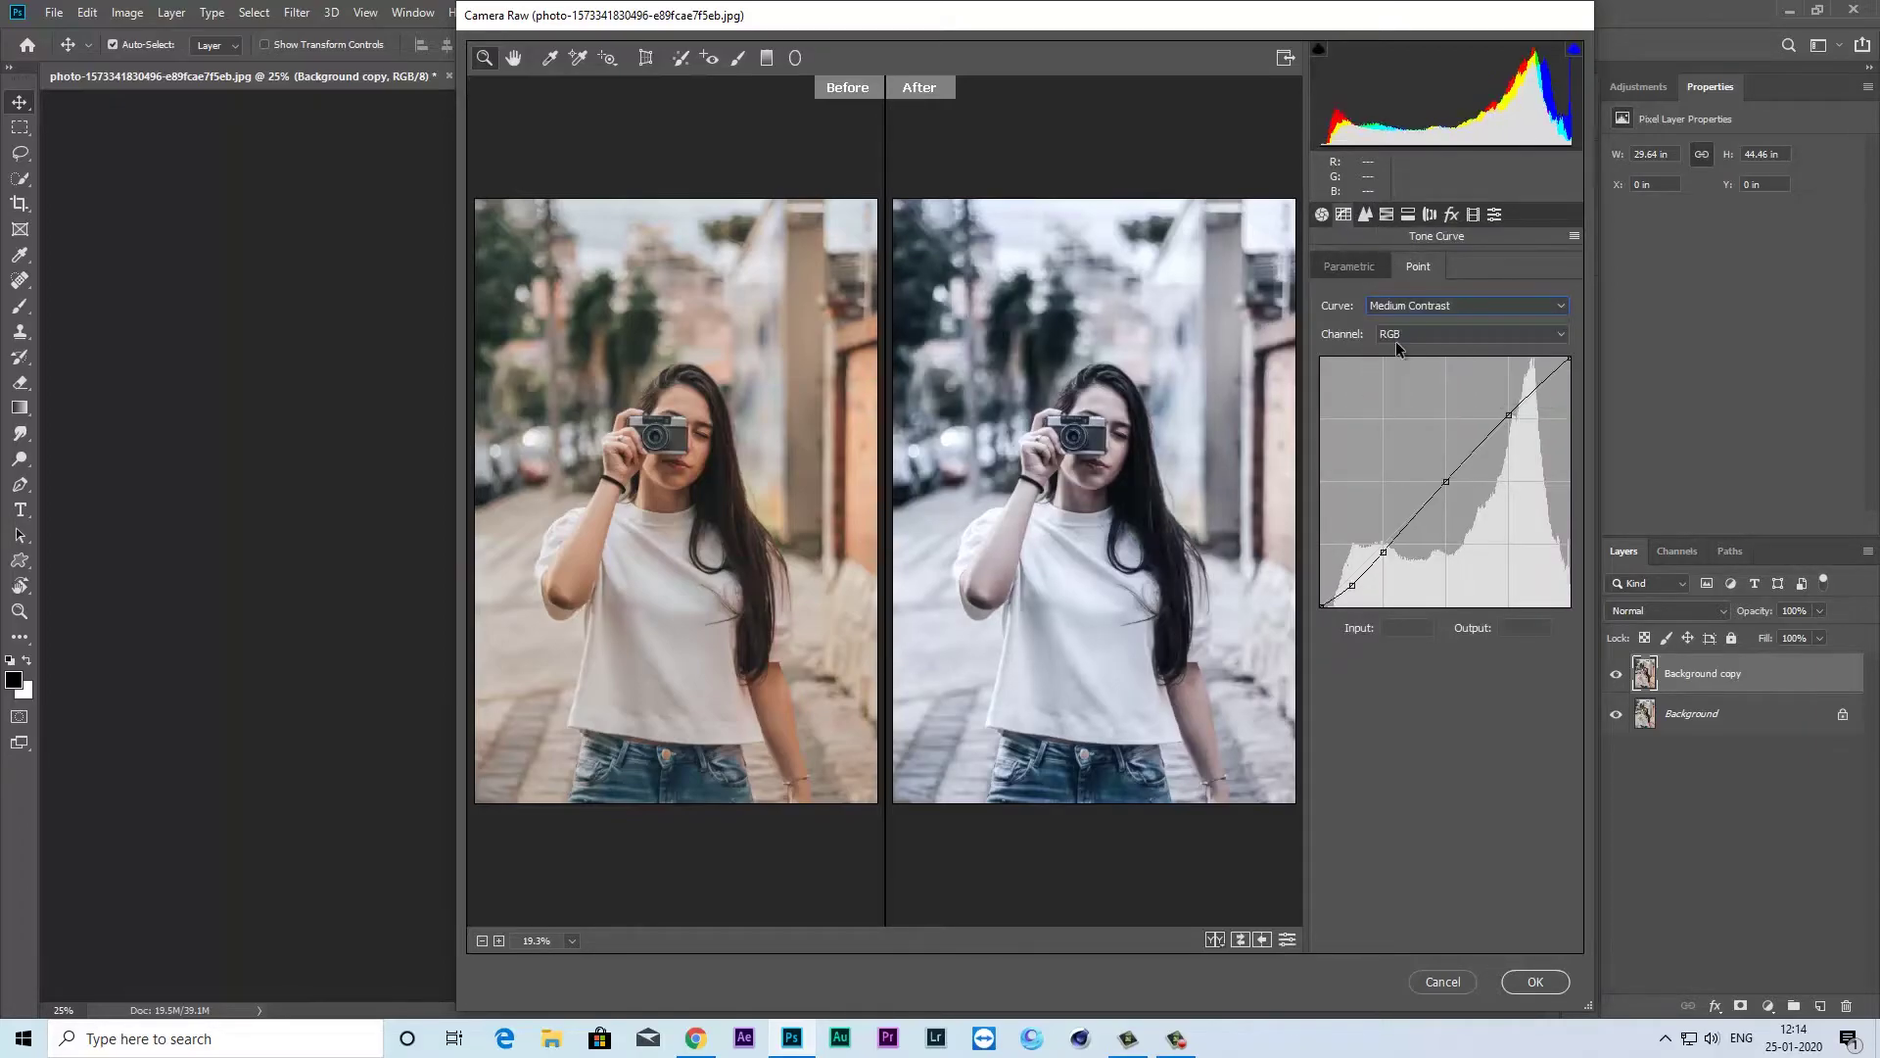
{"action": "left_click_drag", "start_coordinate": [1447, 482], "coordinate": [1449, 474]}
{"action": "left_click", "coordinate": [1401, 308]}
{"action": "left_click", "coordinate": [1405, 344]}
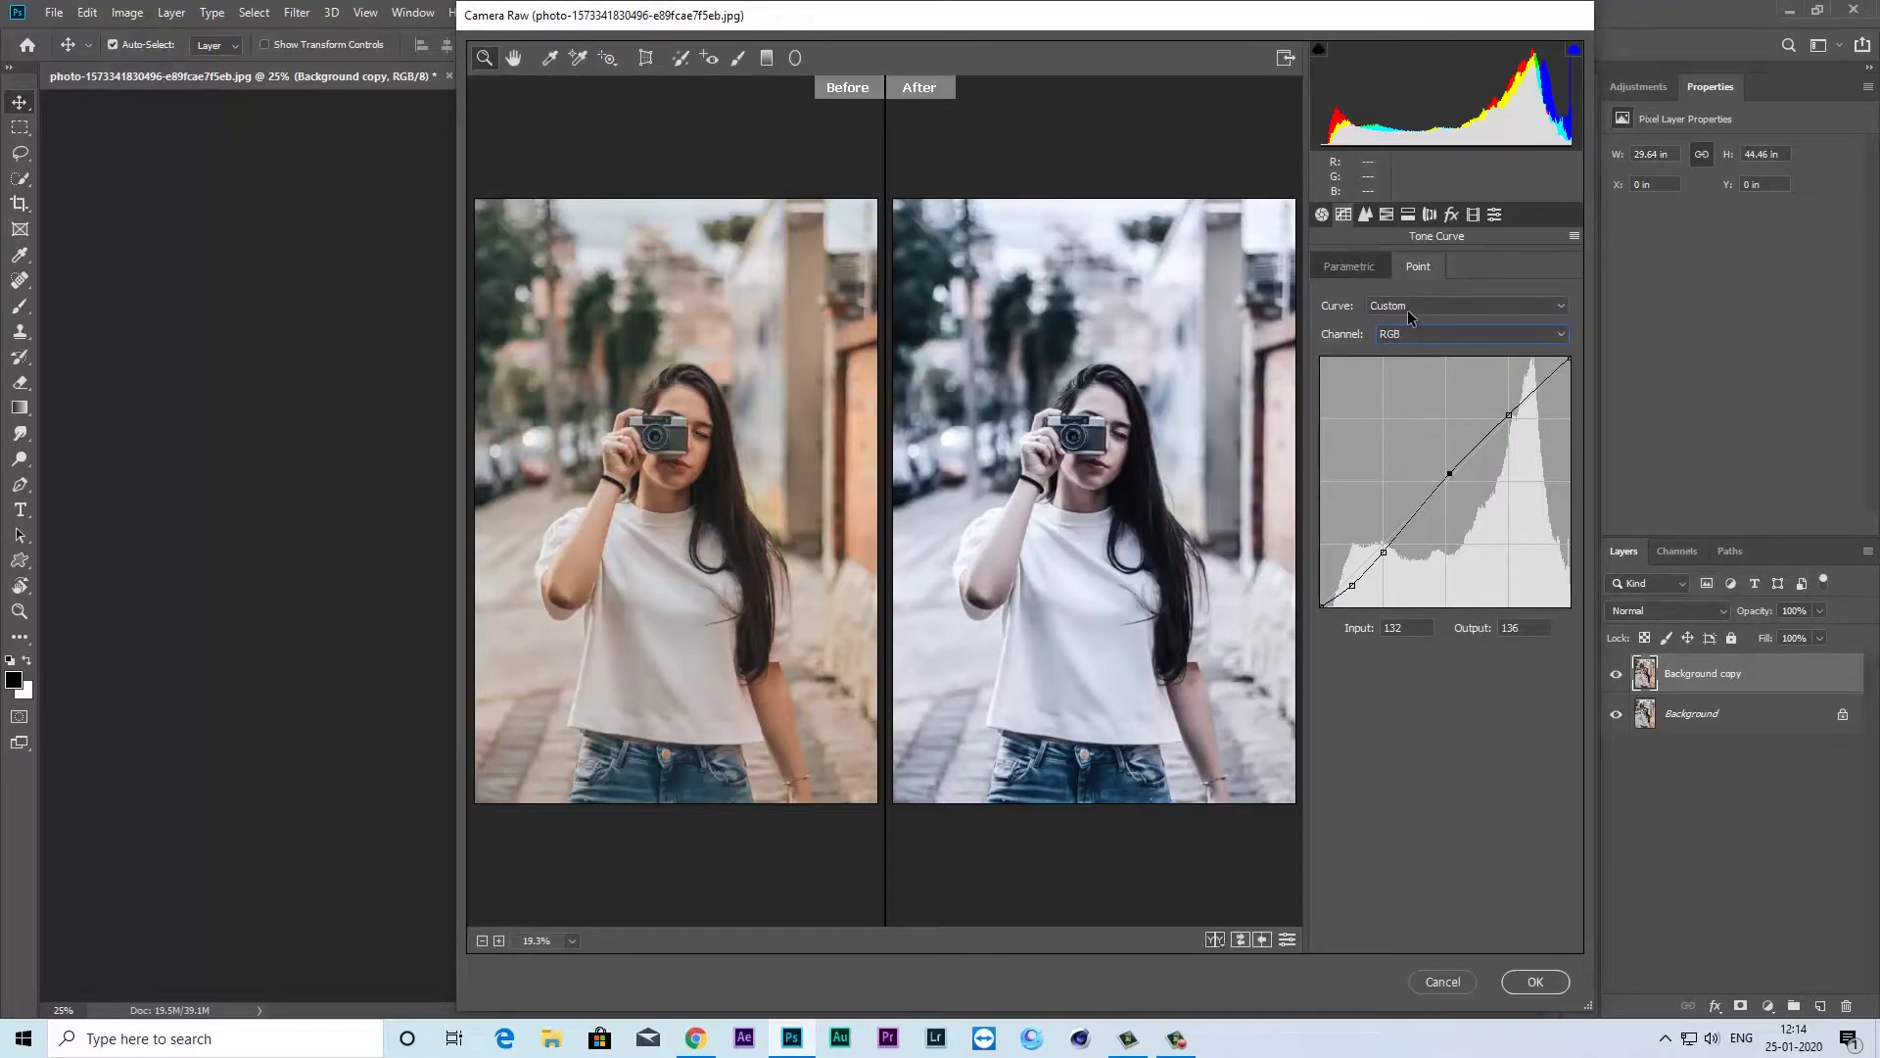
Set the noise reduction to Luminance 25 and Color 40, keeping Luminance Detail at 50
{"action": "left_click", "coordinate": [1366, 214]}
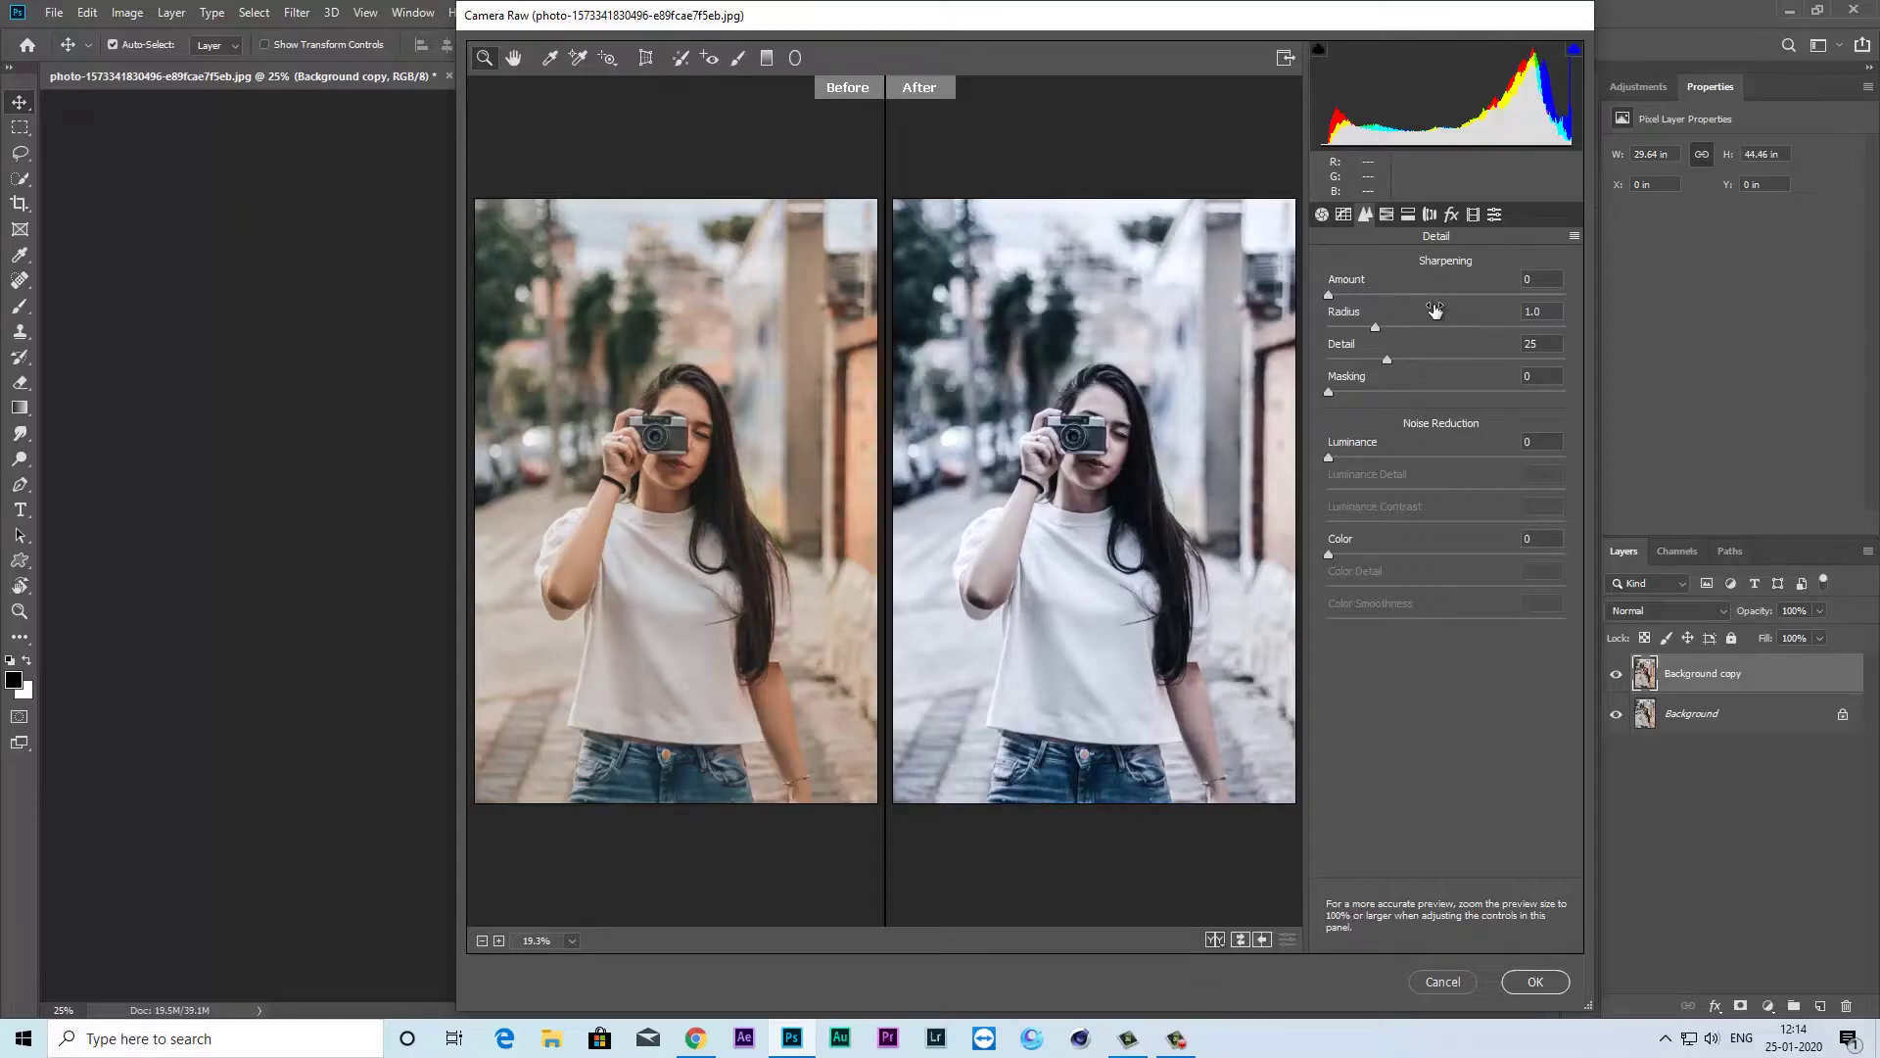
{"action": "left_click", "coordinate": [1330, 457]}
{"action": "left_click_drag", "start_coordinate": [1332, 456], "coordinate": [1386, 461]}
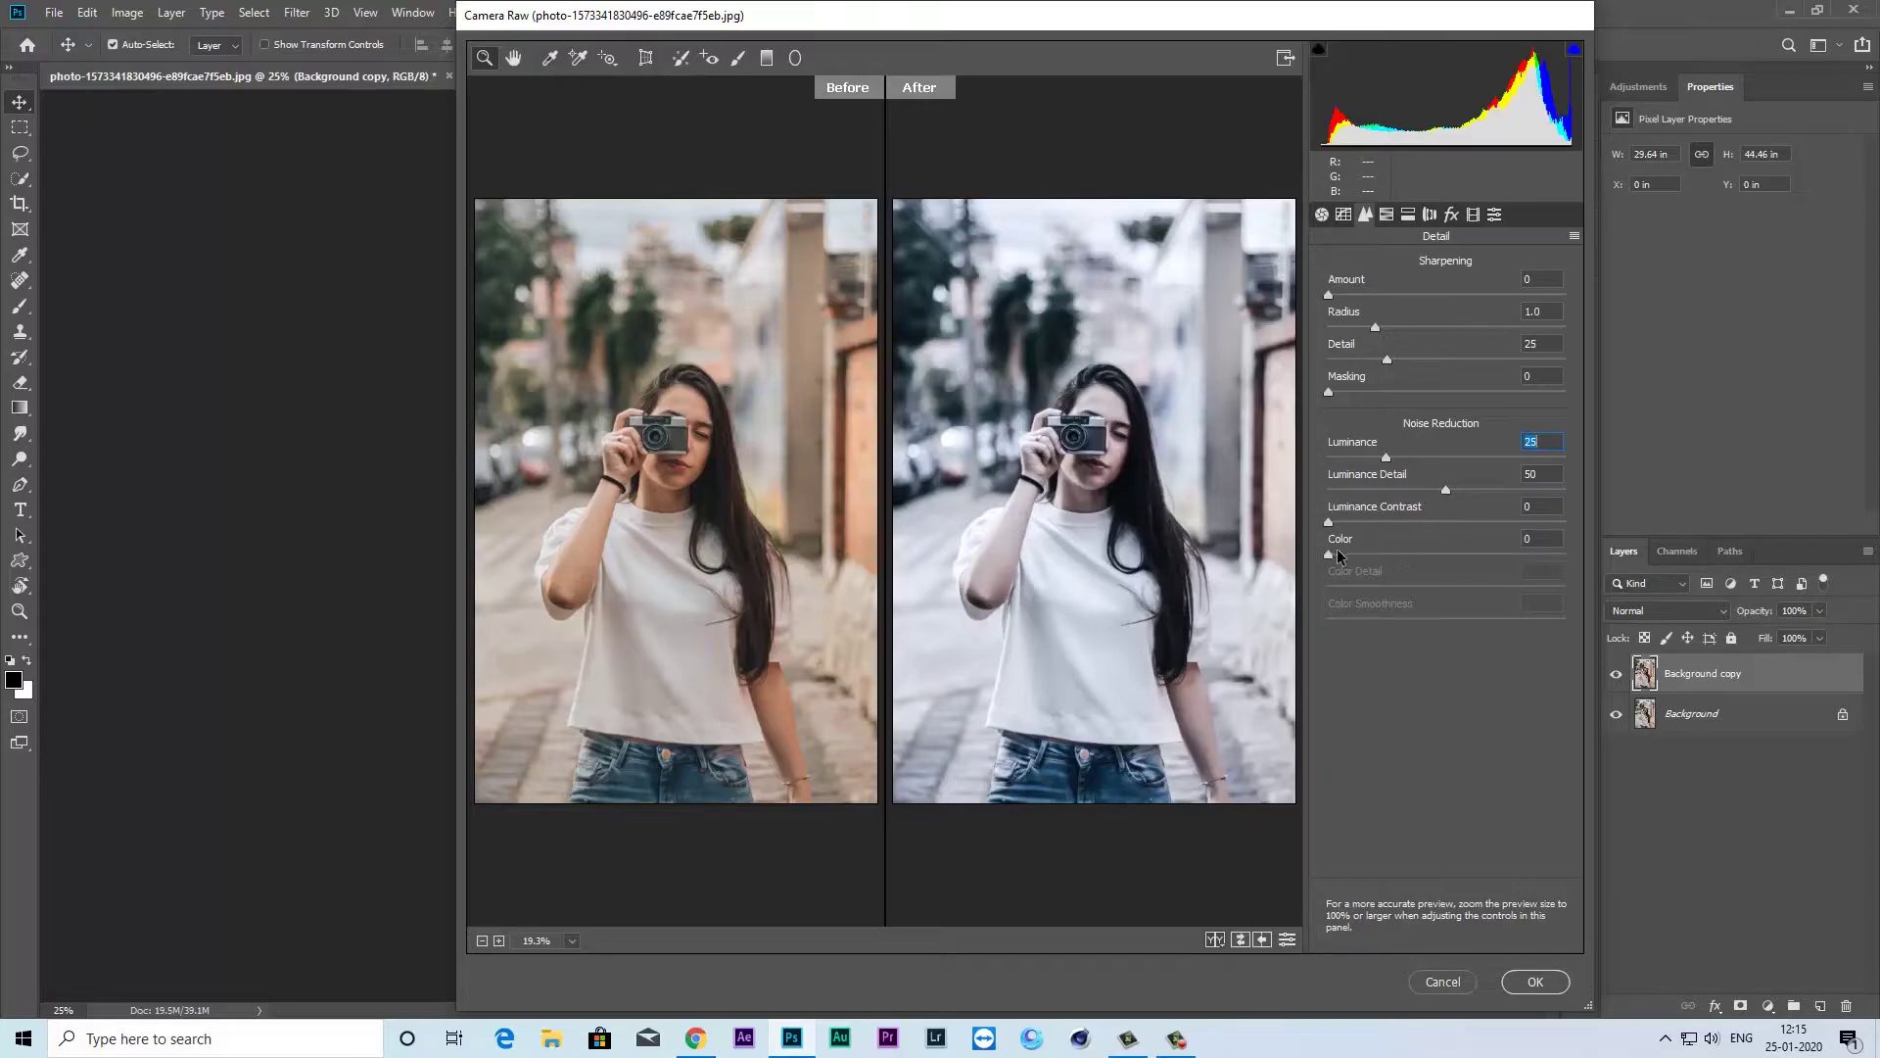
{"action": "left_click_drag", "start_coordinate": [1338, 552], "coordinate": [1421, 552]}
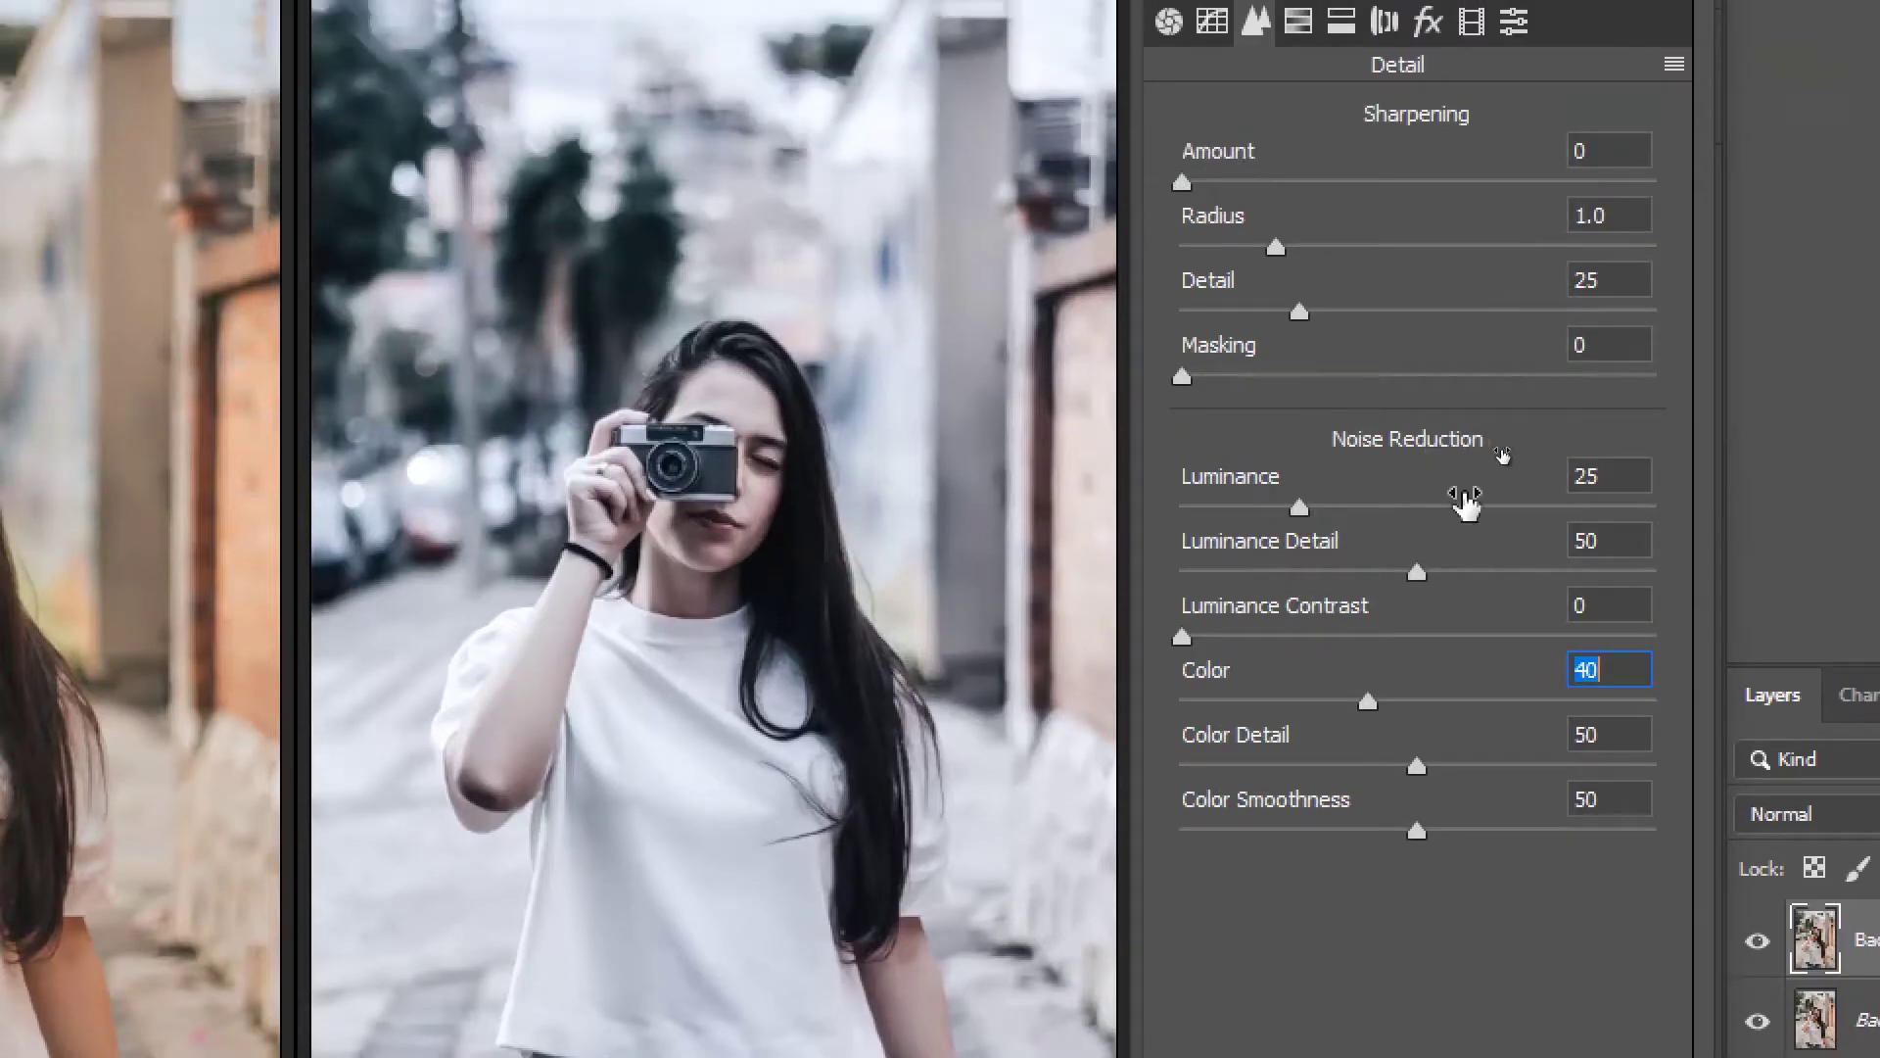
{"action": "left_click", "coordinate": [1604, 474]}
{"action": "left_click", "coordinate": [1616, 541]}
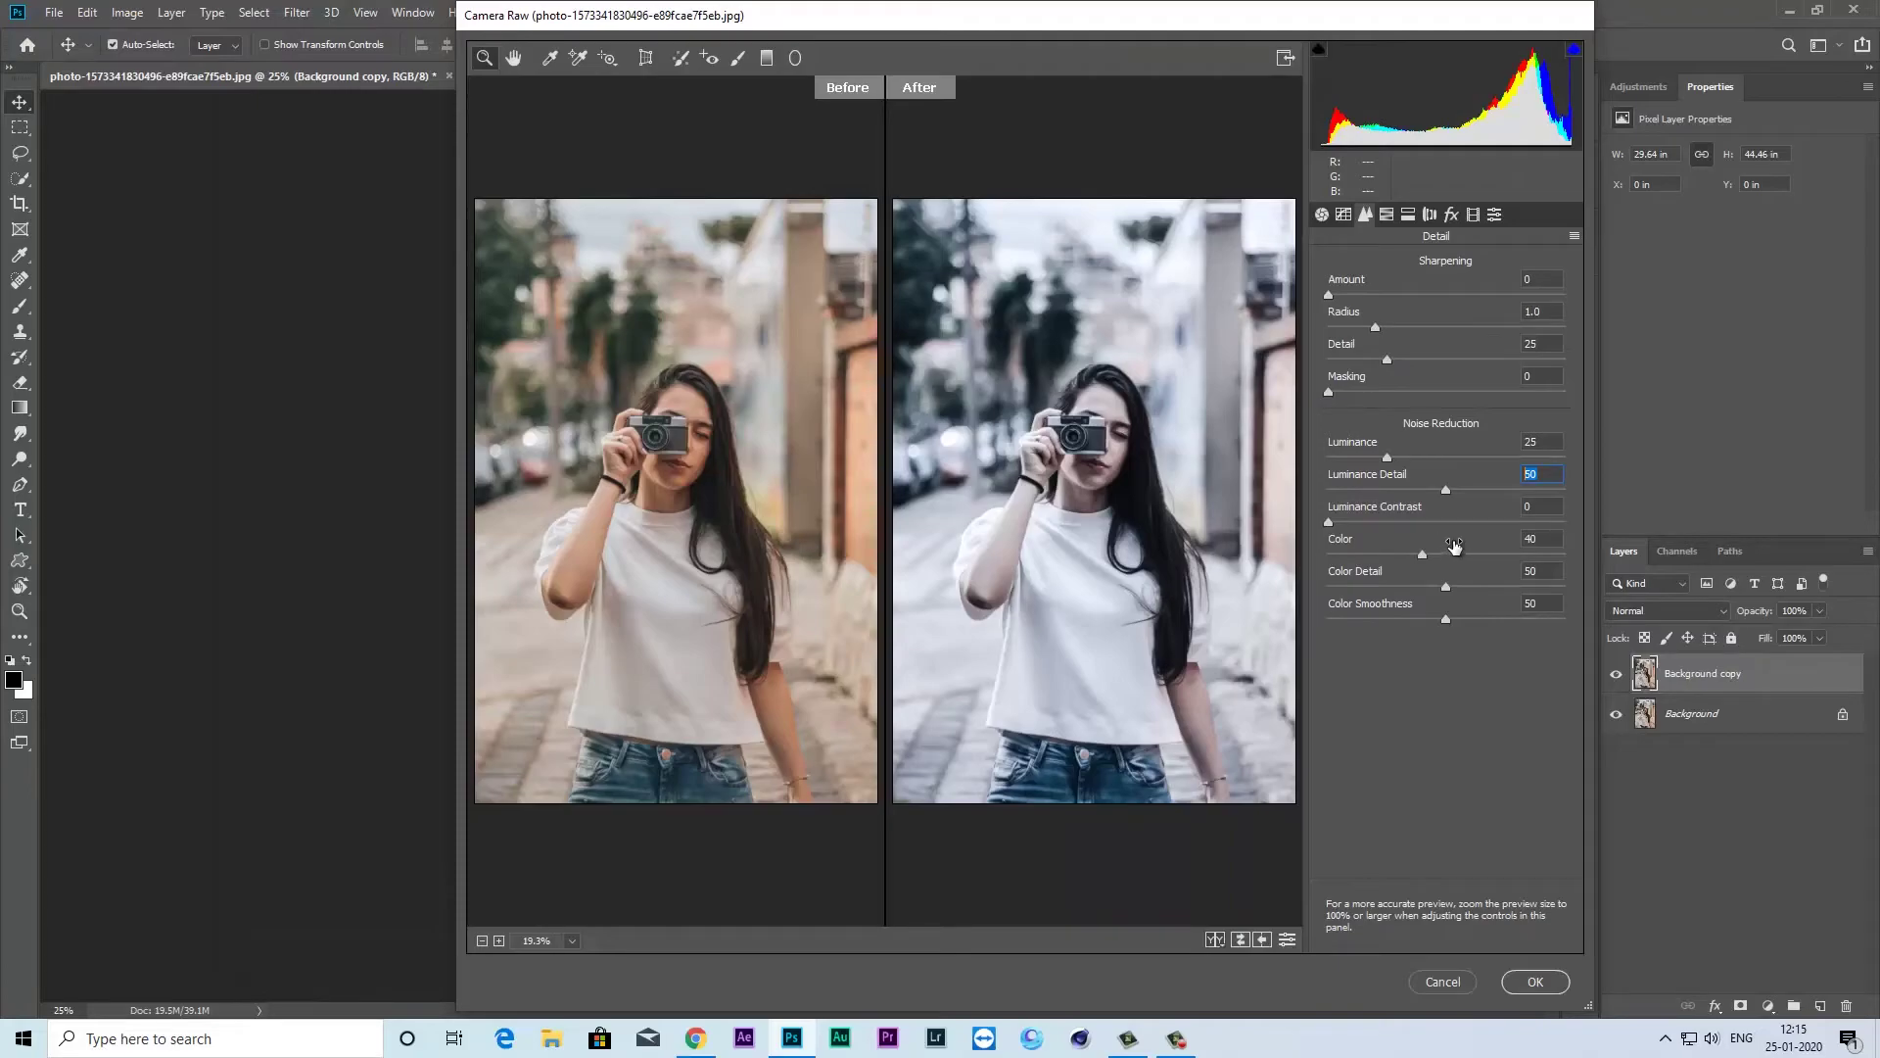
{"action": "left_click", "coordinate": [1387, 215]}
{"action": "left_click", "coordinate": [1430, 216]}
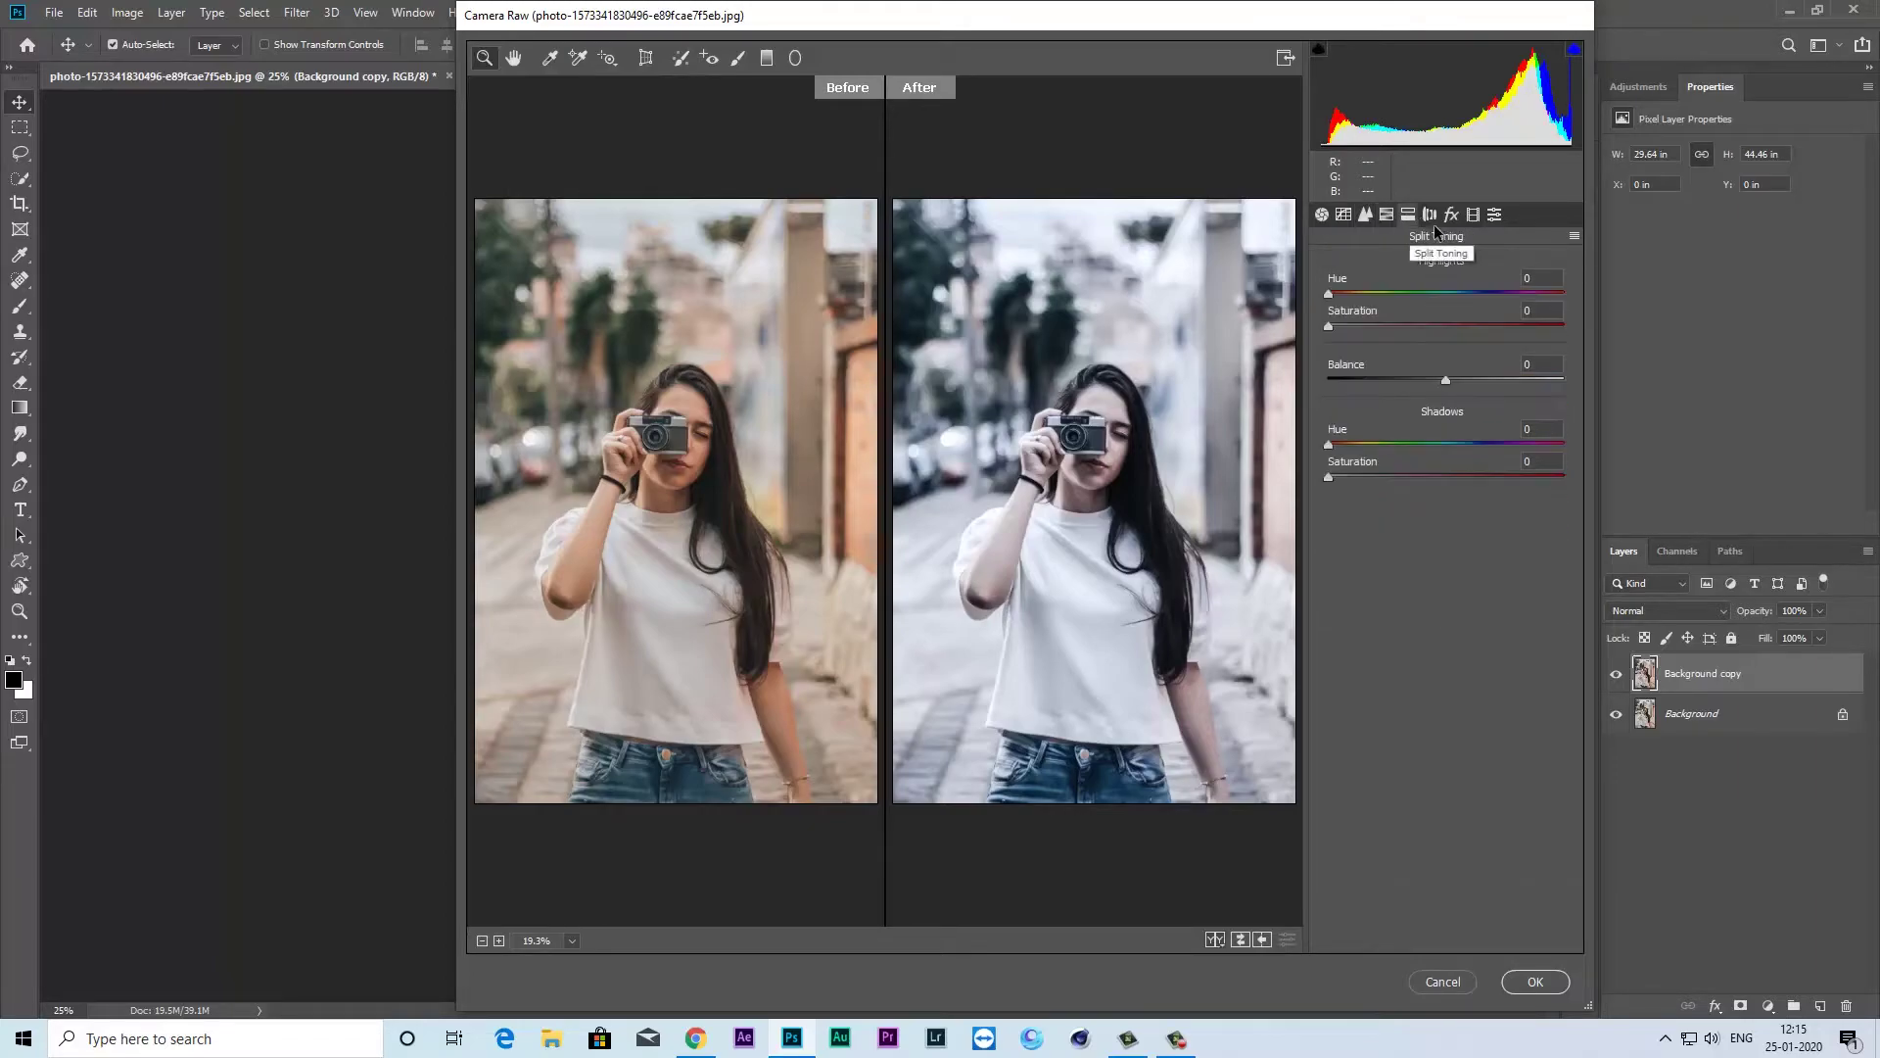
{"action": "left_click", "coordinate": [1431, 218]}
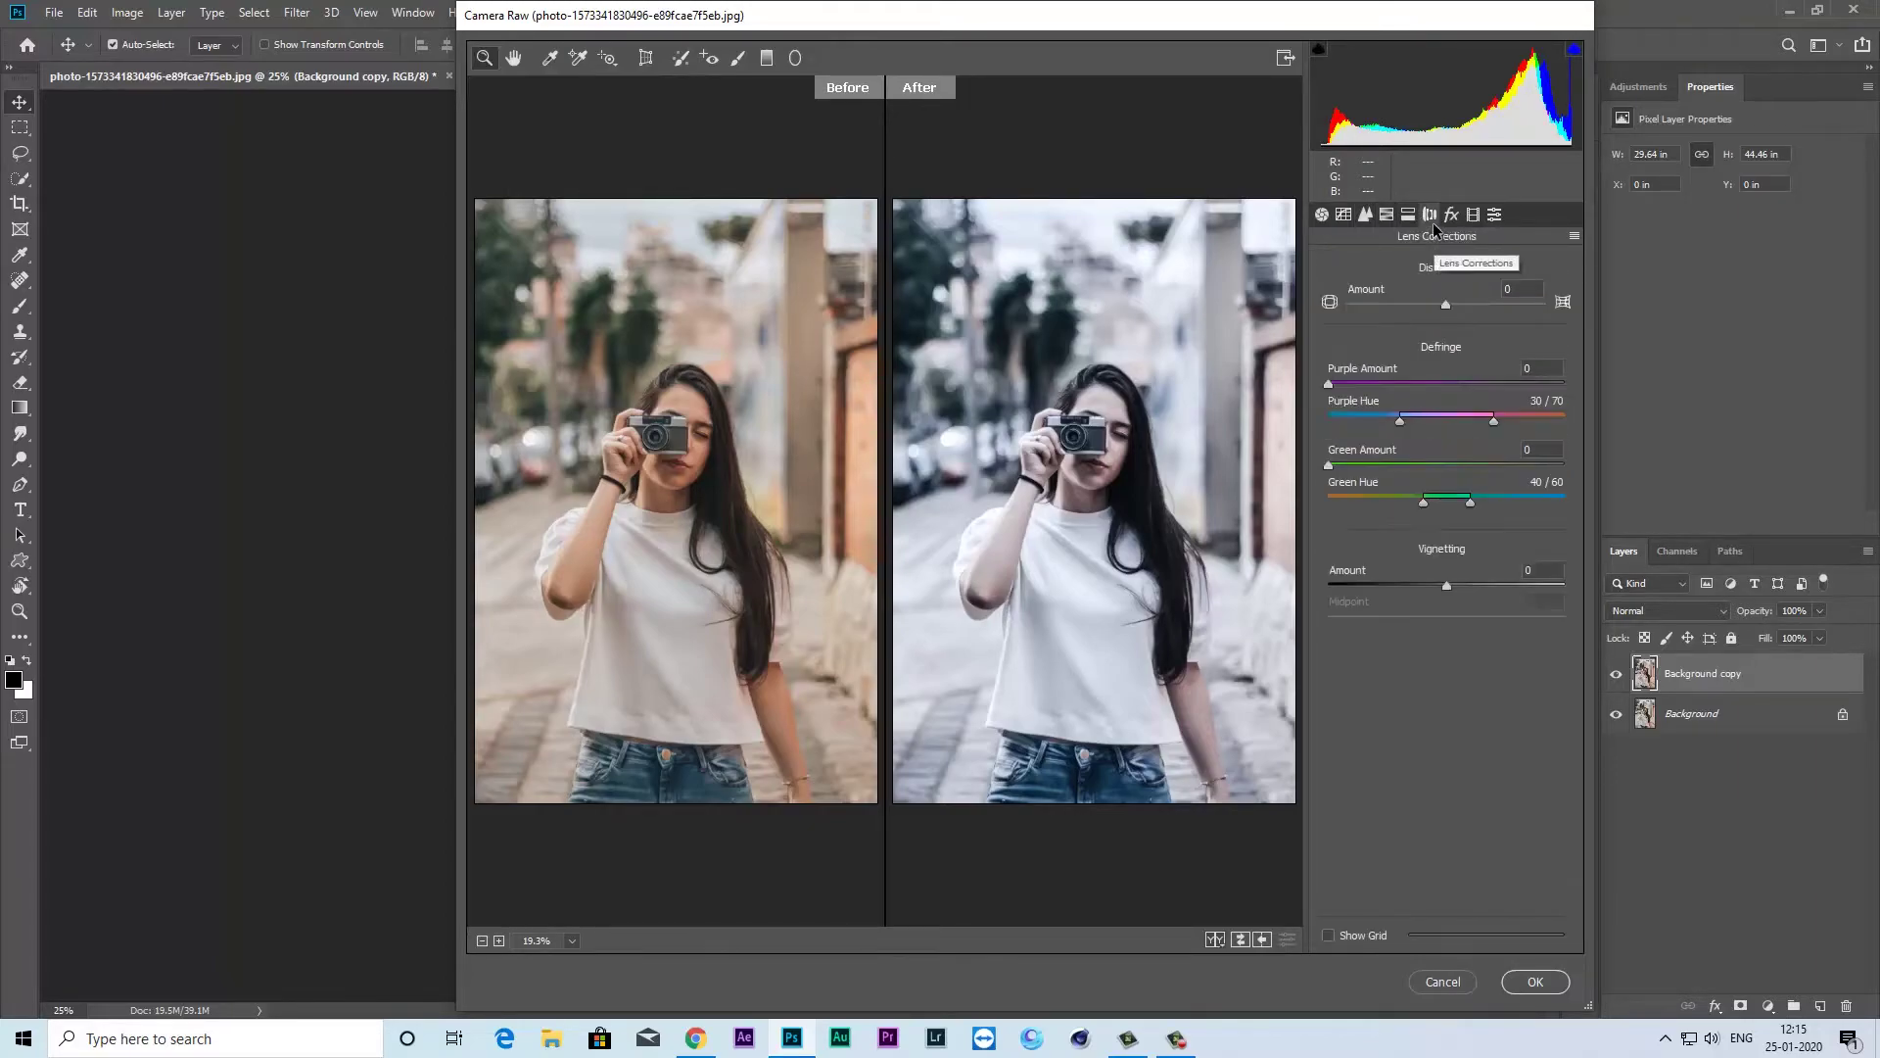
Add post-crop vignetting with Amount -35, Midpoint 55, Roundness -51 and Highlights 100, and set the grain amount to 1
{"action": "left_click", "coordinate": [1451, 220]}
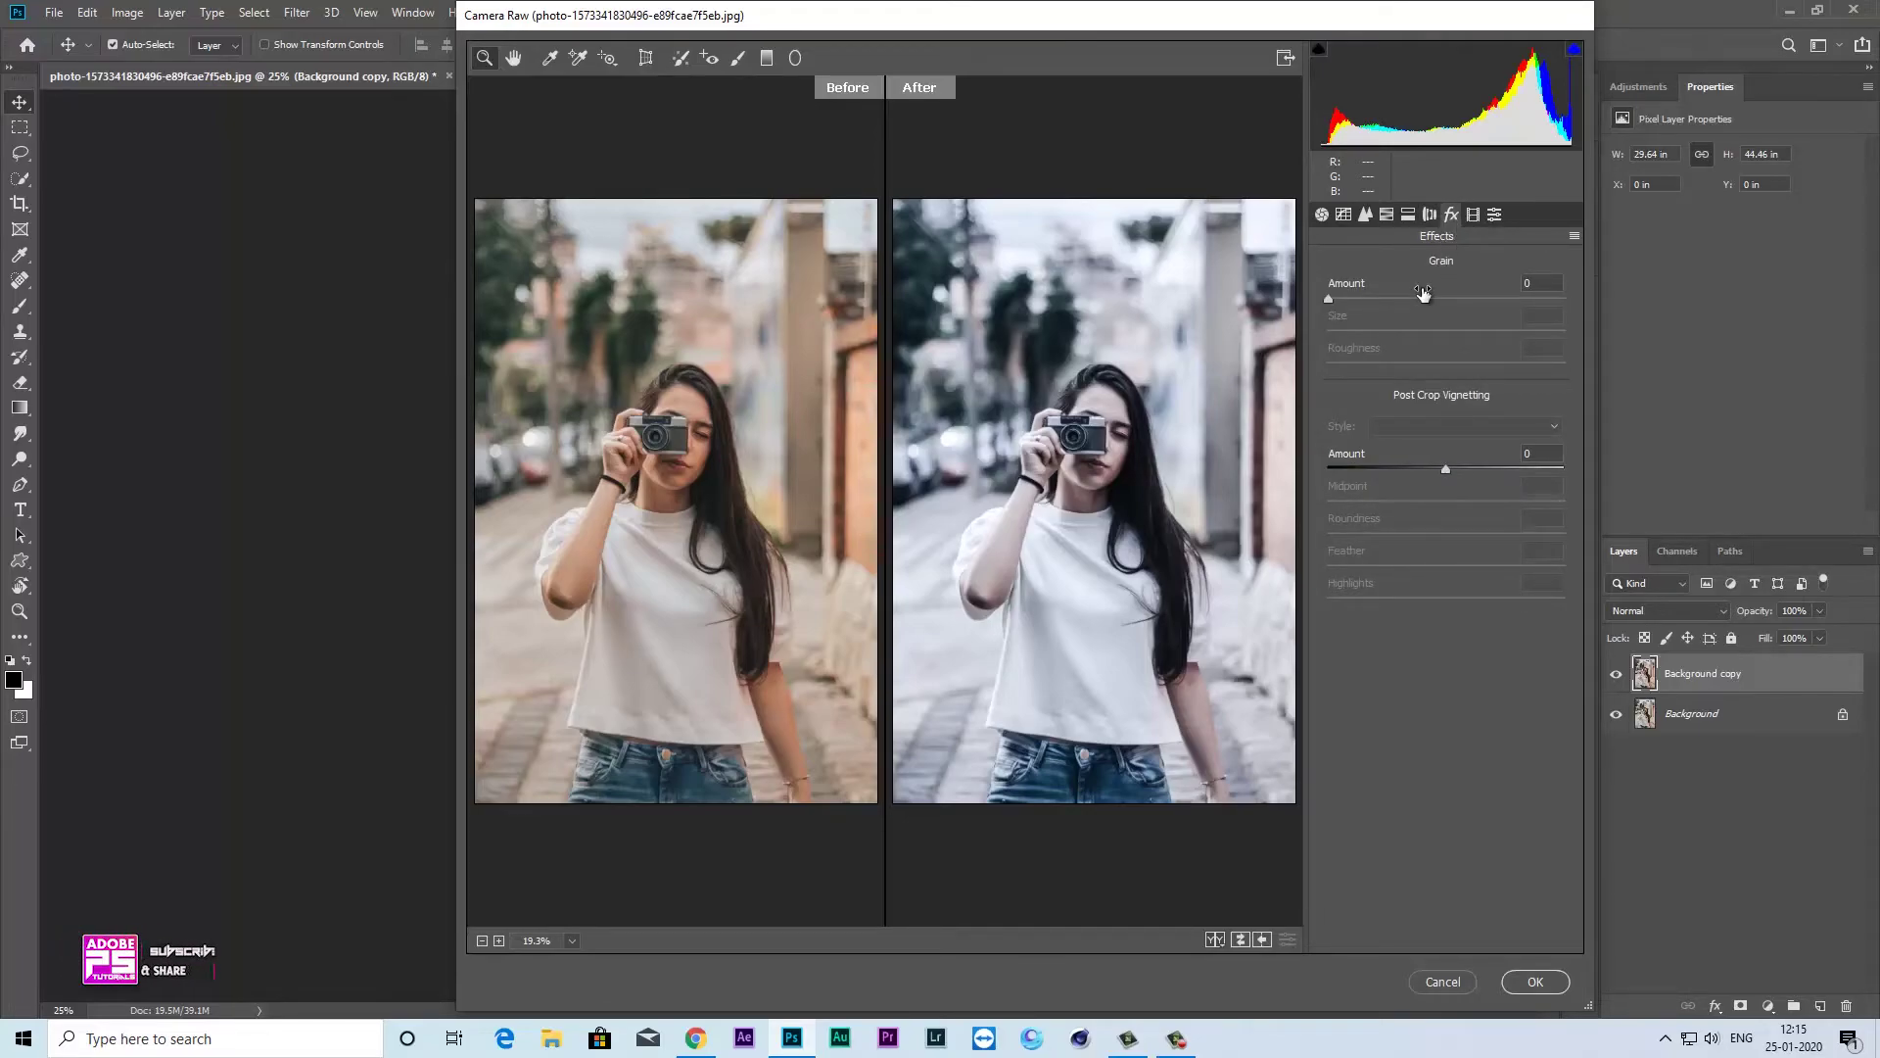
{"action": "left_click_drag", "start_coordinate": [1445, 469], "coordinate": [1403, 472]}
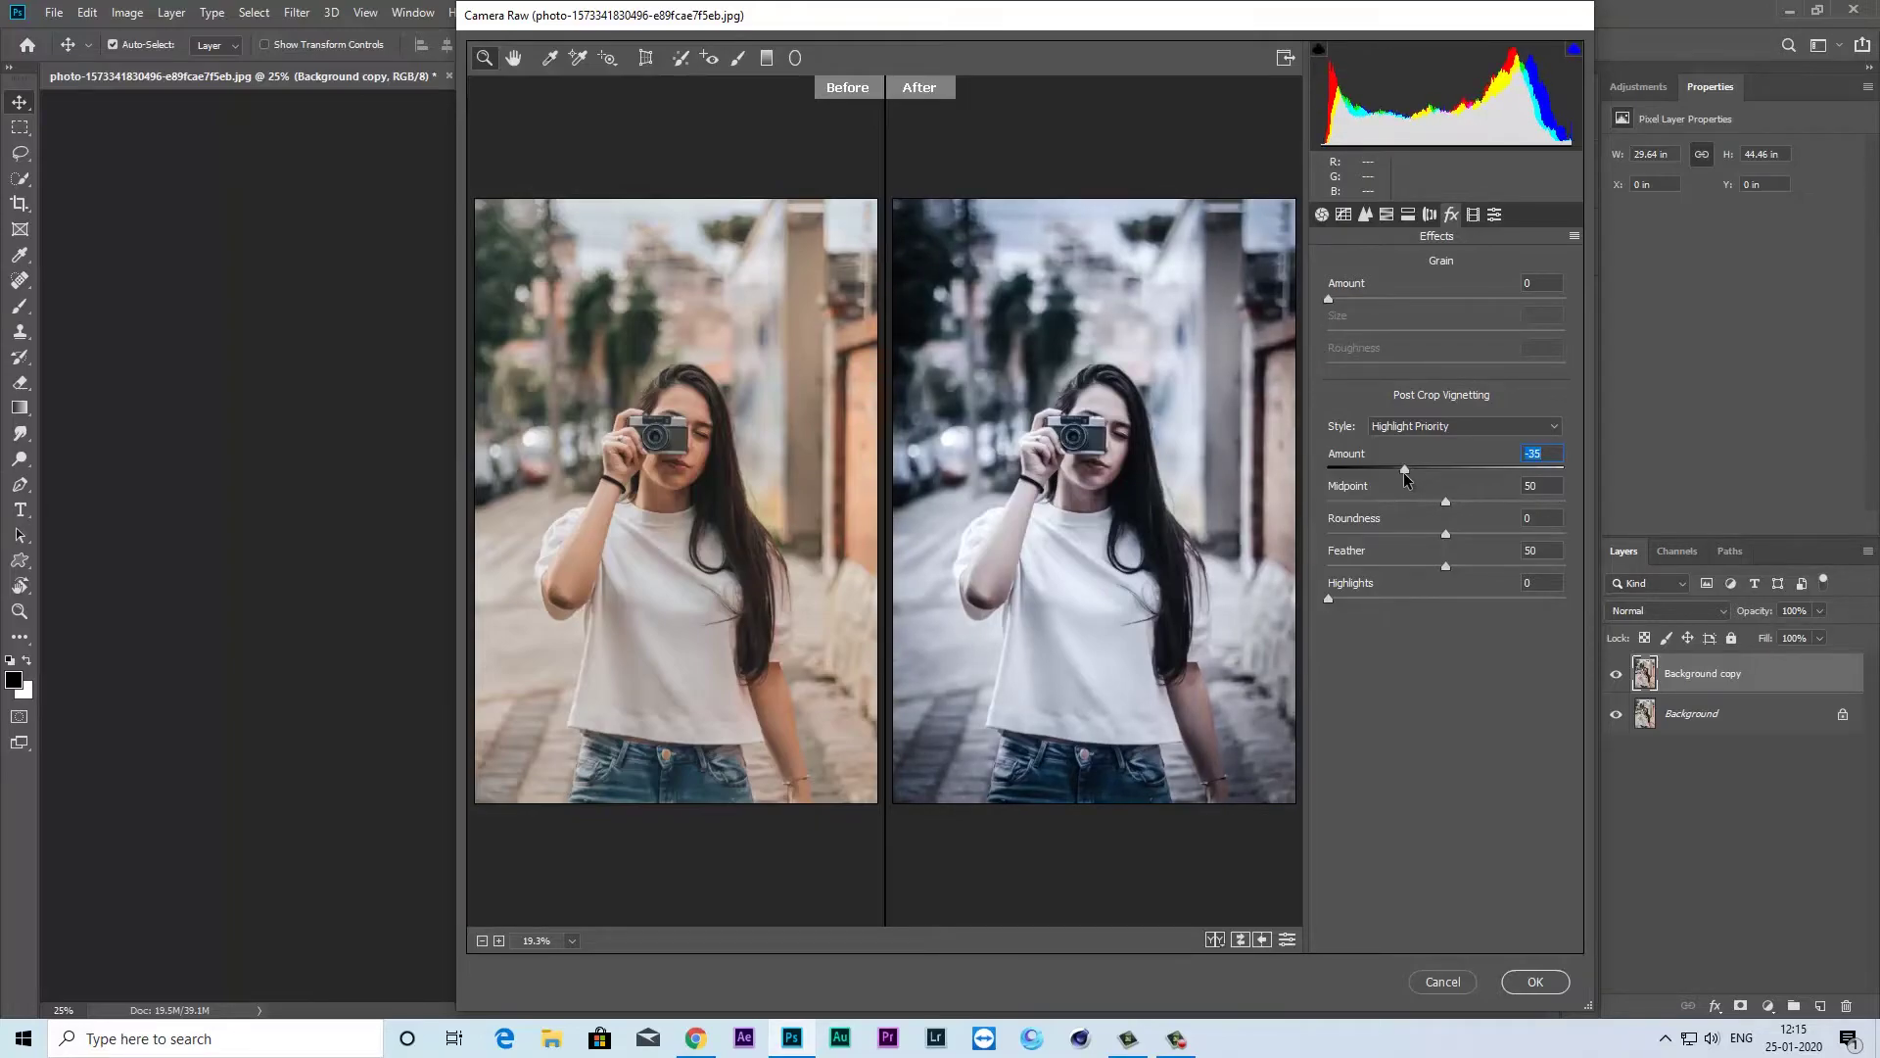
{"action": "left_click_drag", "start_coordinate": [1447, 503], "coordinate": [1384, 537]}
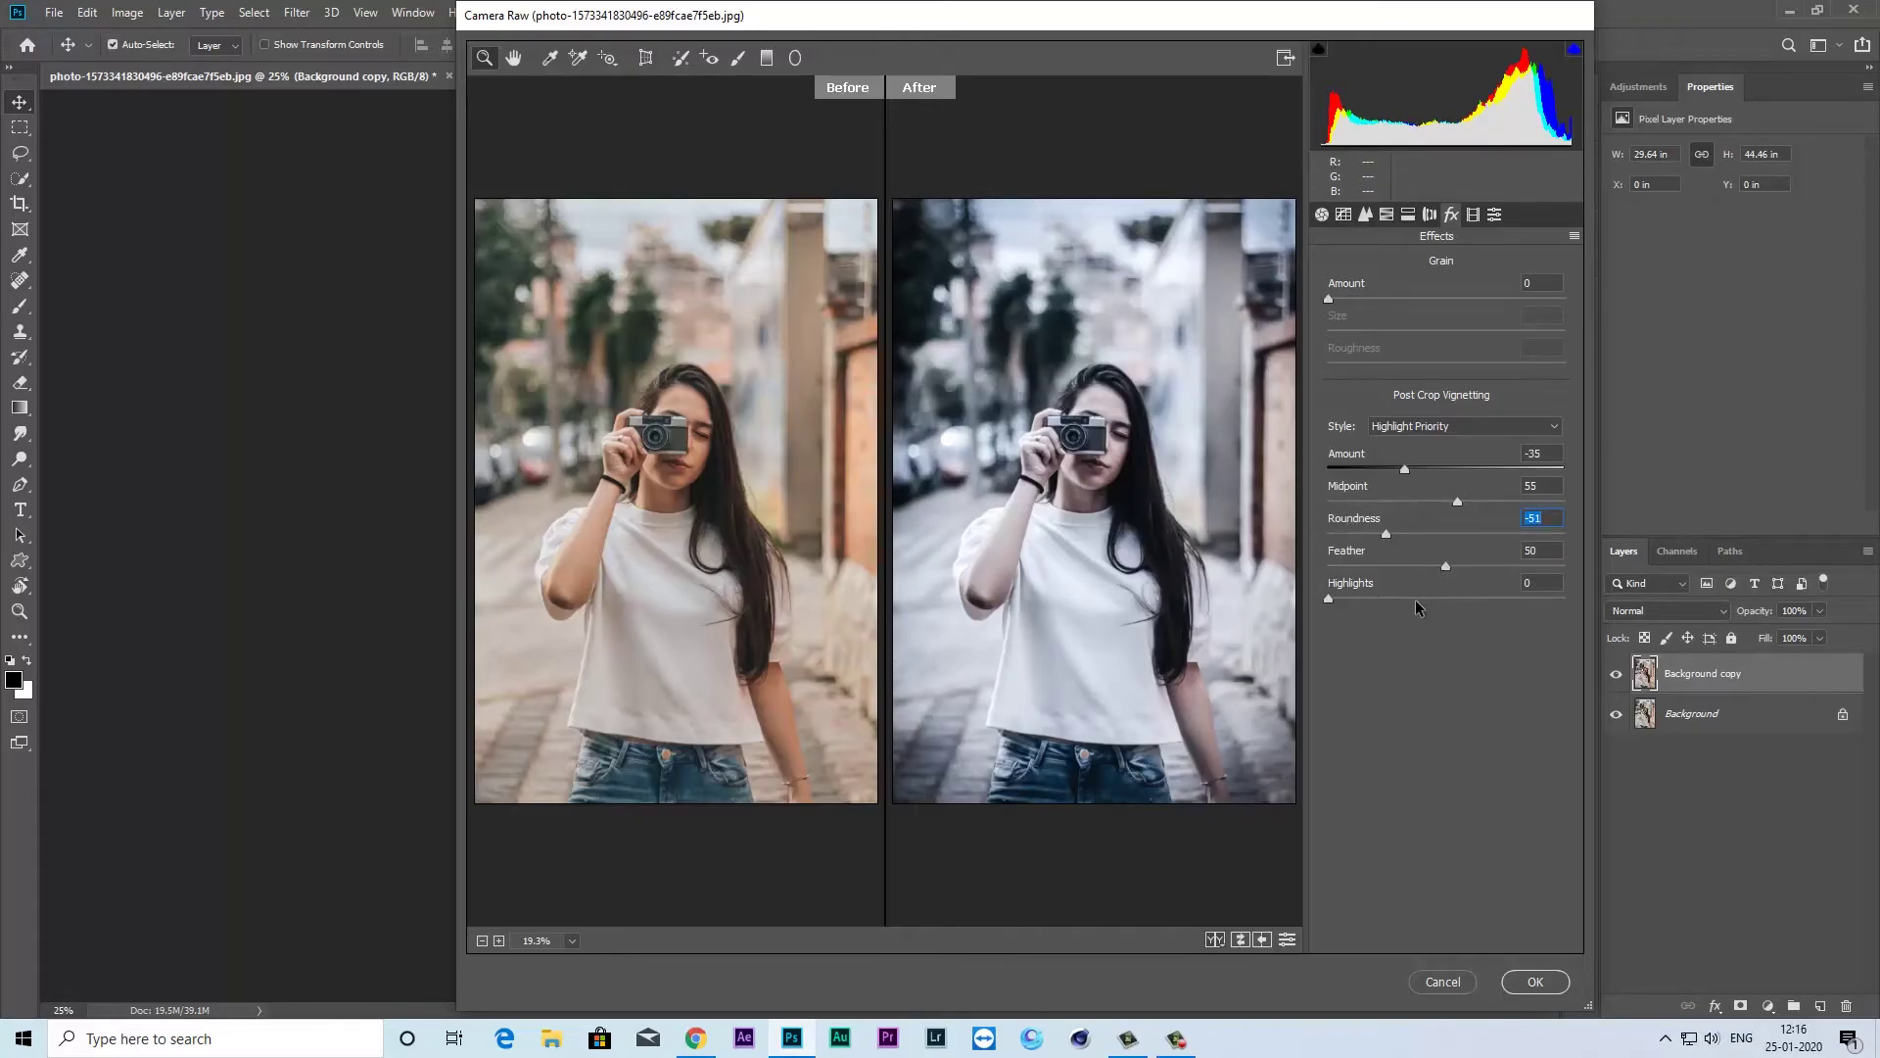
{"action": "left_click_drag", "start_coordinate": [1342, 598], "coordinate": [1565, 603]}
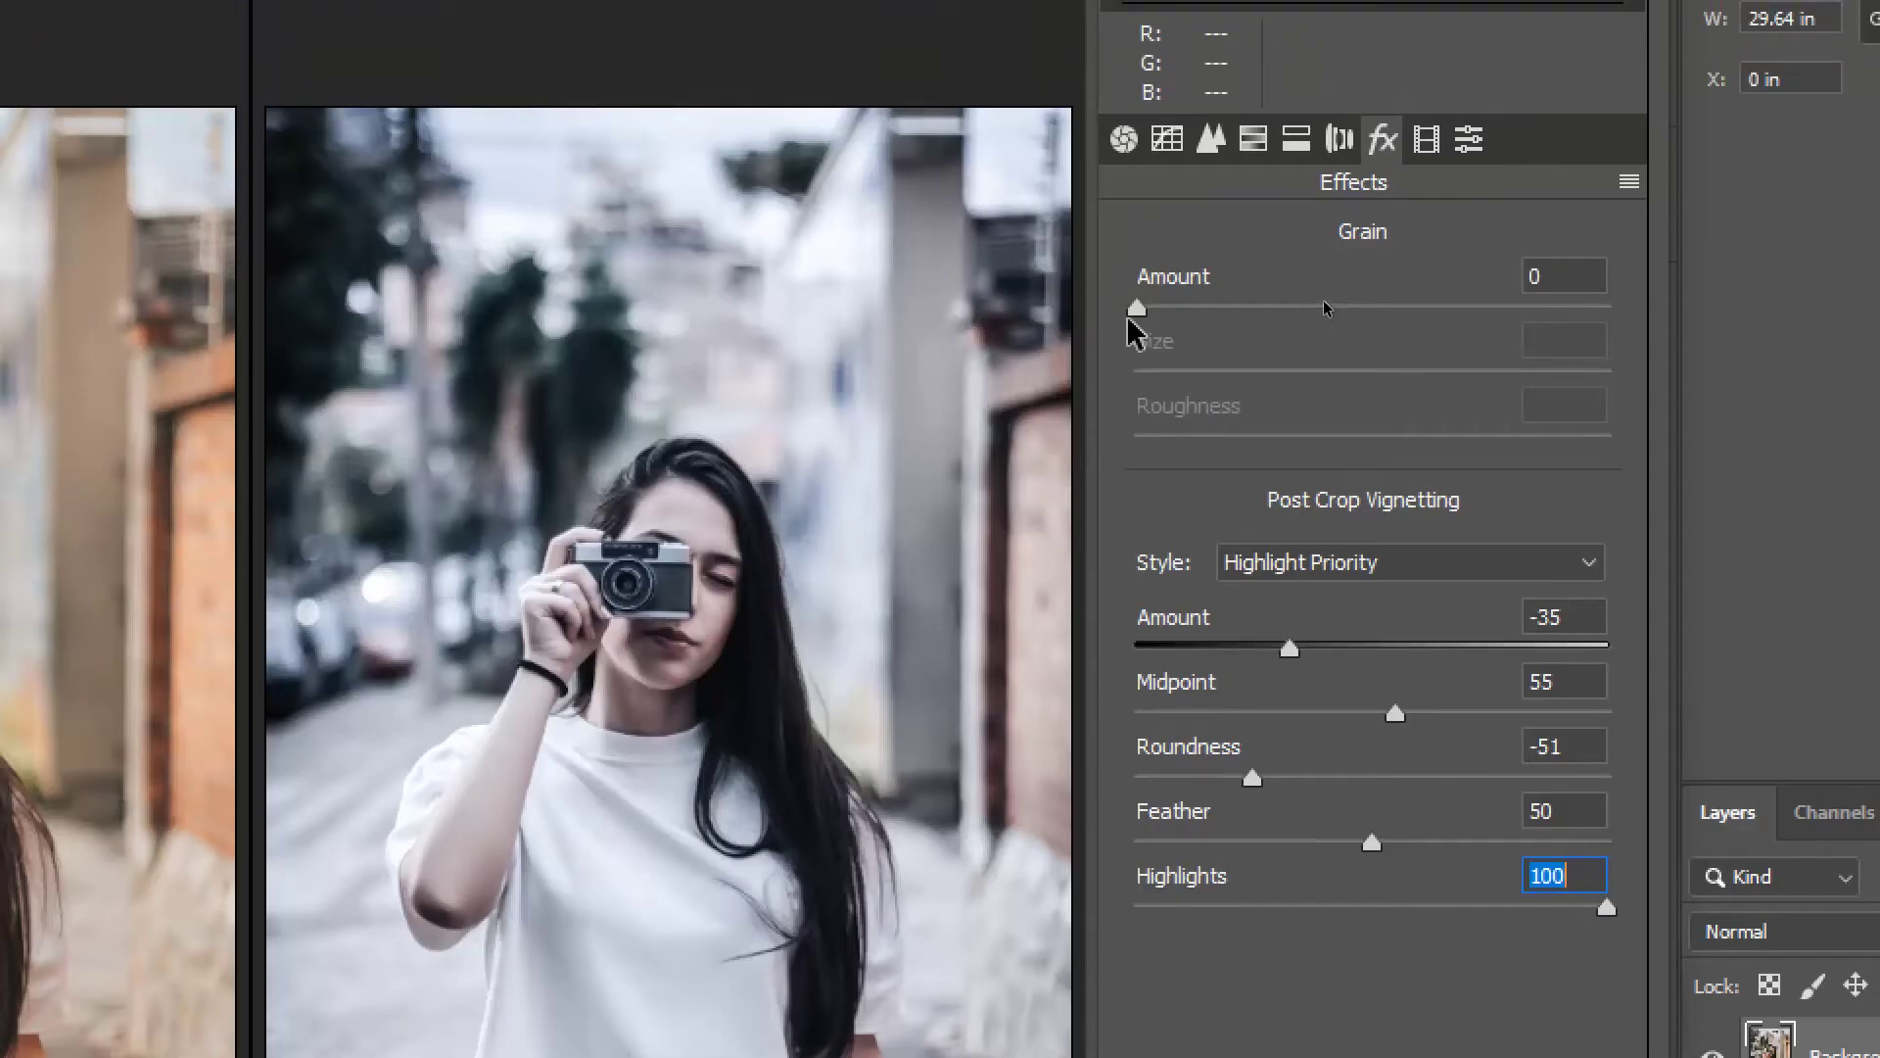
{"action": "left_click_drag", "start_coordinate": [1136, 200], "coordinate": [1201, 201]}
{"action": "left_click_drag", "start_coordinate": [1197, 316], "coordinate": [1140, 325]}
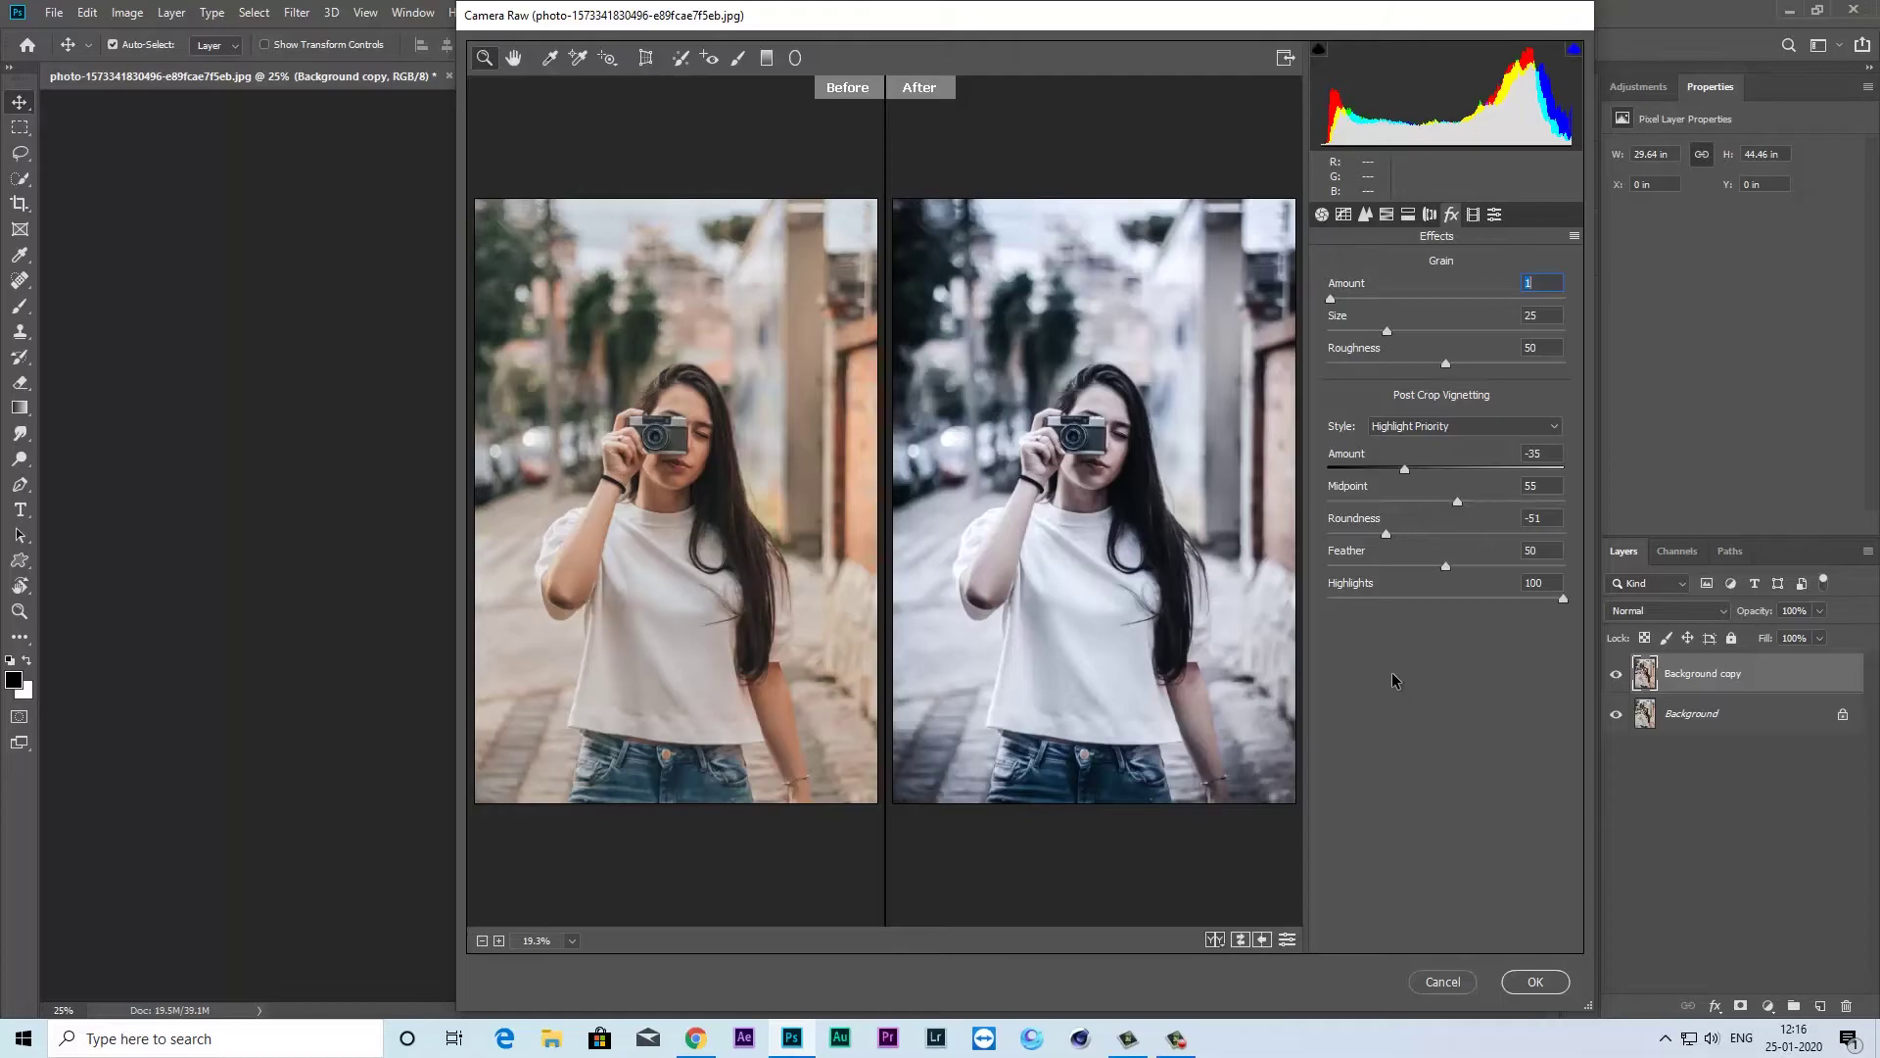
Calibrate the colors with Red Primary saturation -45, Green Primary hue +20 and saturation +14, and Blue Primary hue 0 and saturation +100
{"action": "left_click", "coordinate": [1473, 214]}
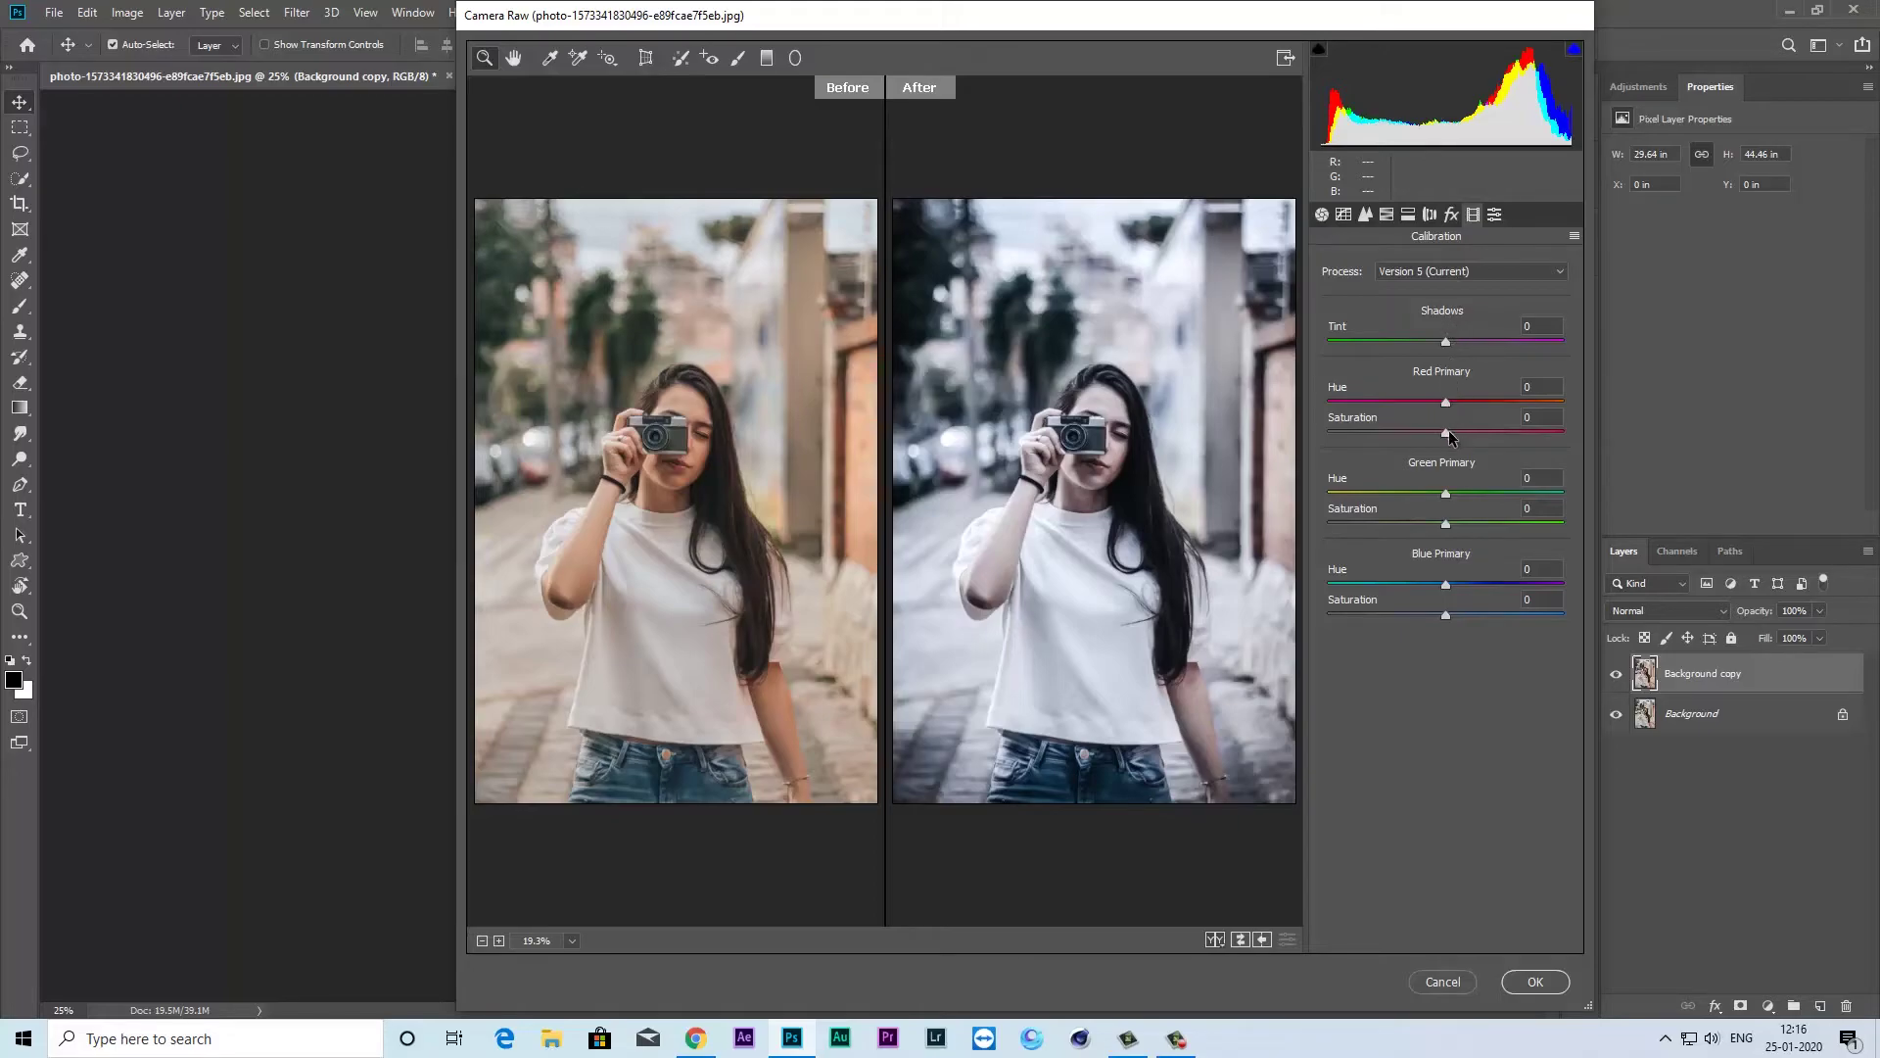
{"action": "left_click_drag", "start_coordinate": [1446, 438], "coordinate": [1398, 436]}
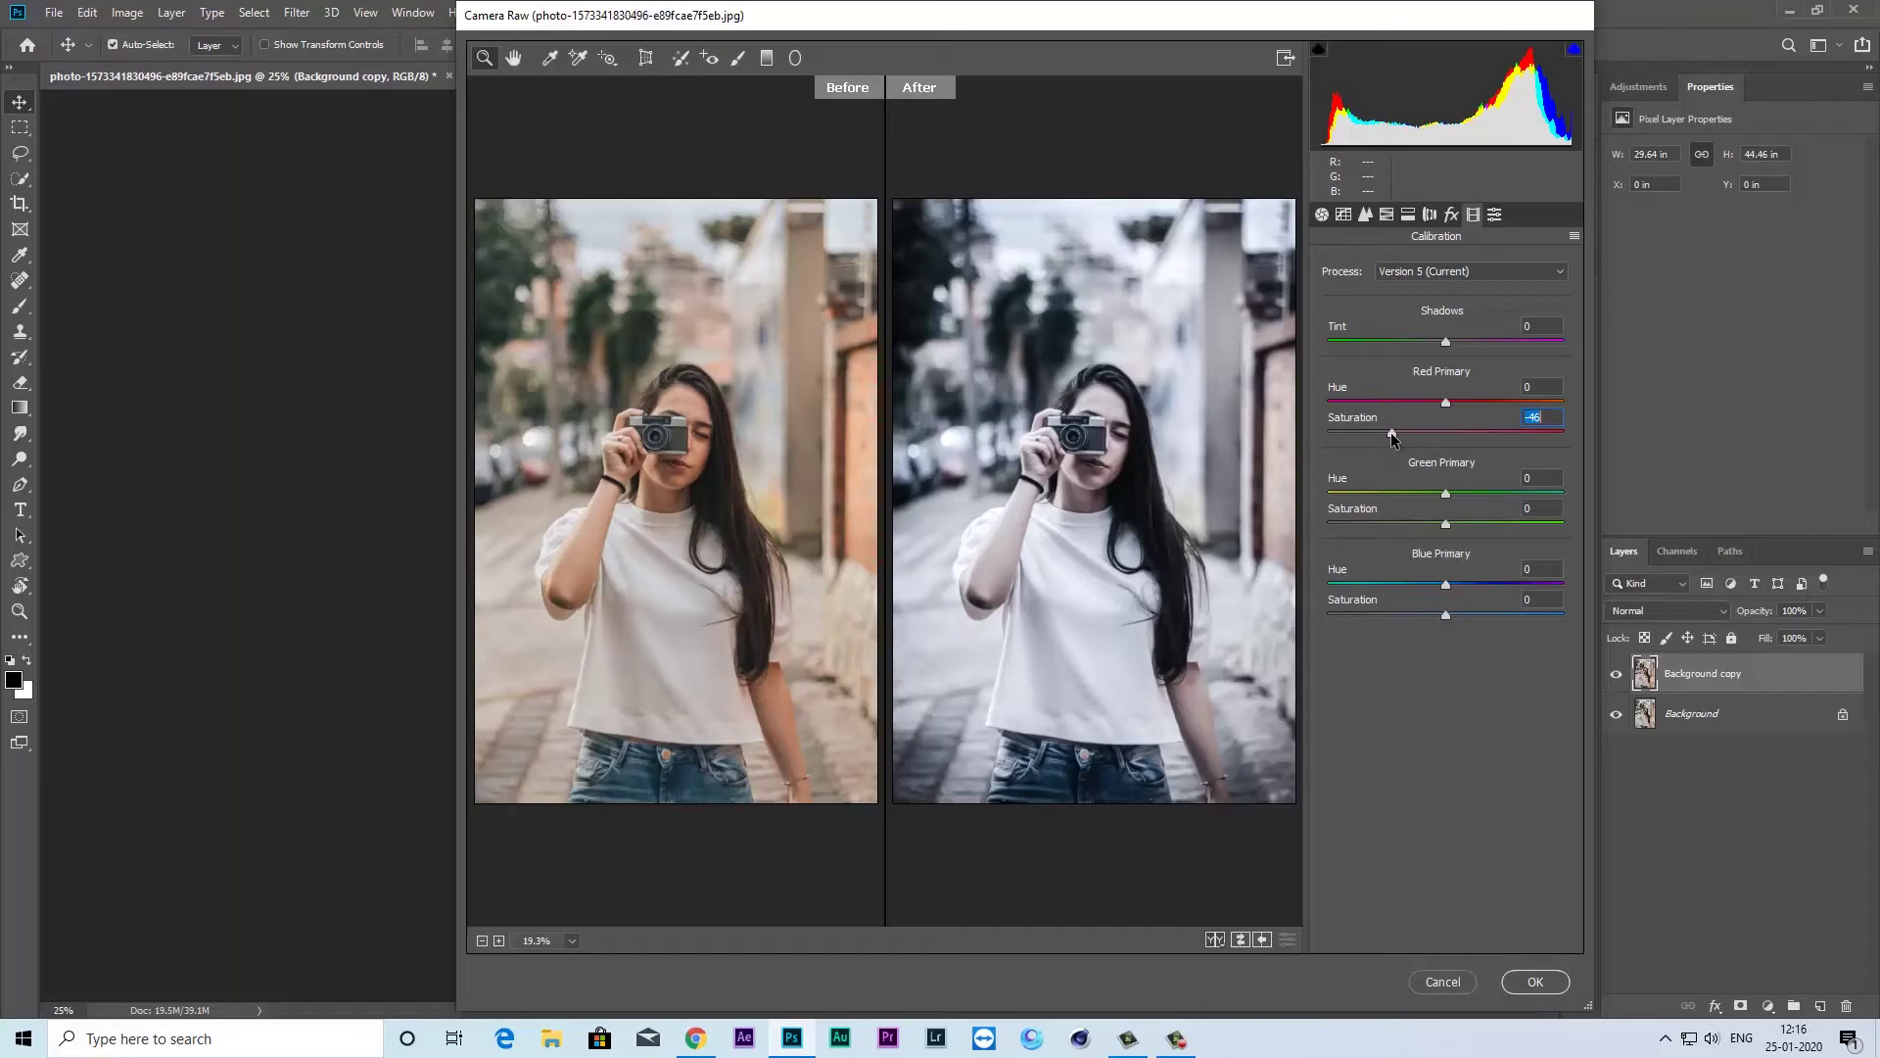
{"action": "left_click_drag", "start_coordinate": [1392, 436], "coordinate": [1394, 435]}
{"action": "left_click_drag", "start_coordinate": [1446, 494], "coordinate": [1467, 537]}
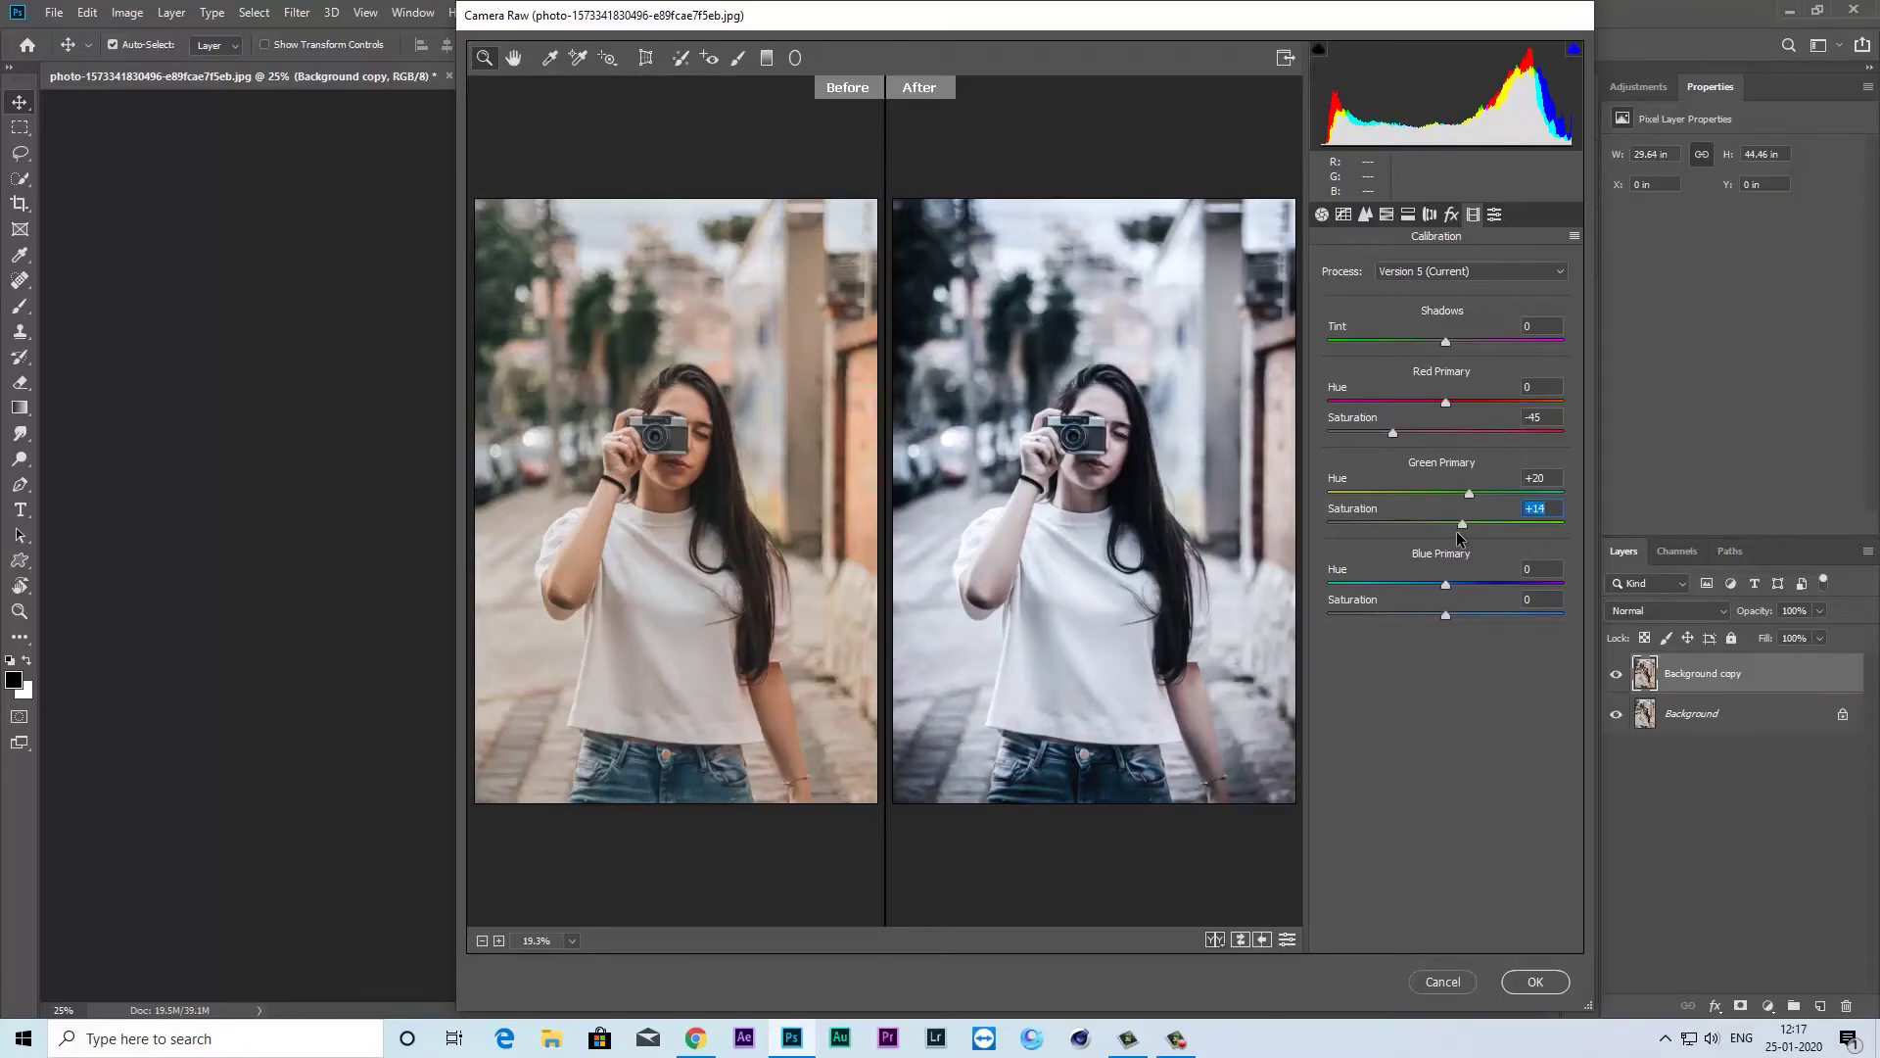
{"action": "left_click_drag", "start_coordinate": [1446, 585], "coordinate": [1571, 615]}
{"action": "double_click", "coordinate": [1464, 585]}
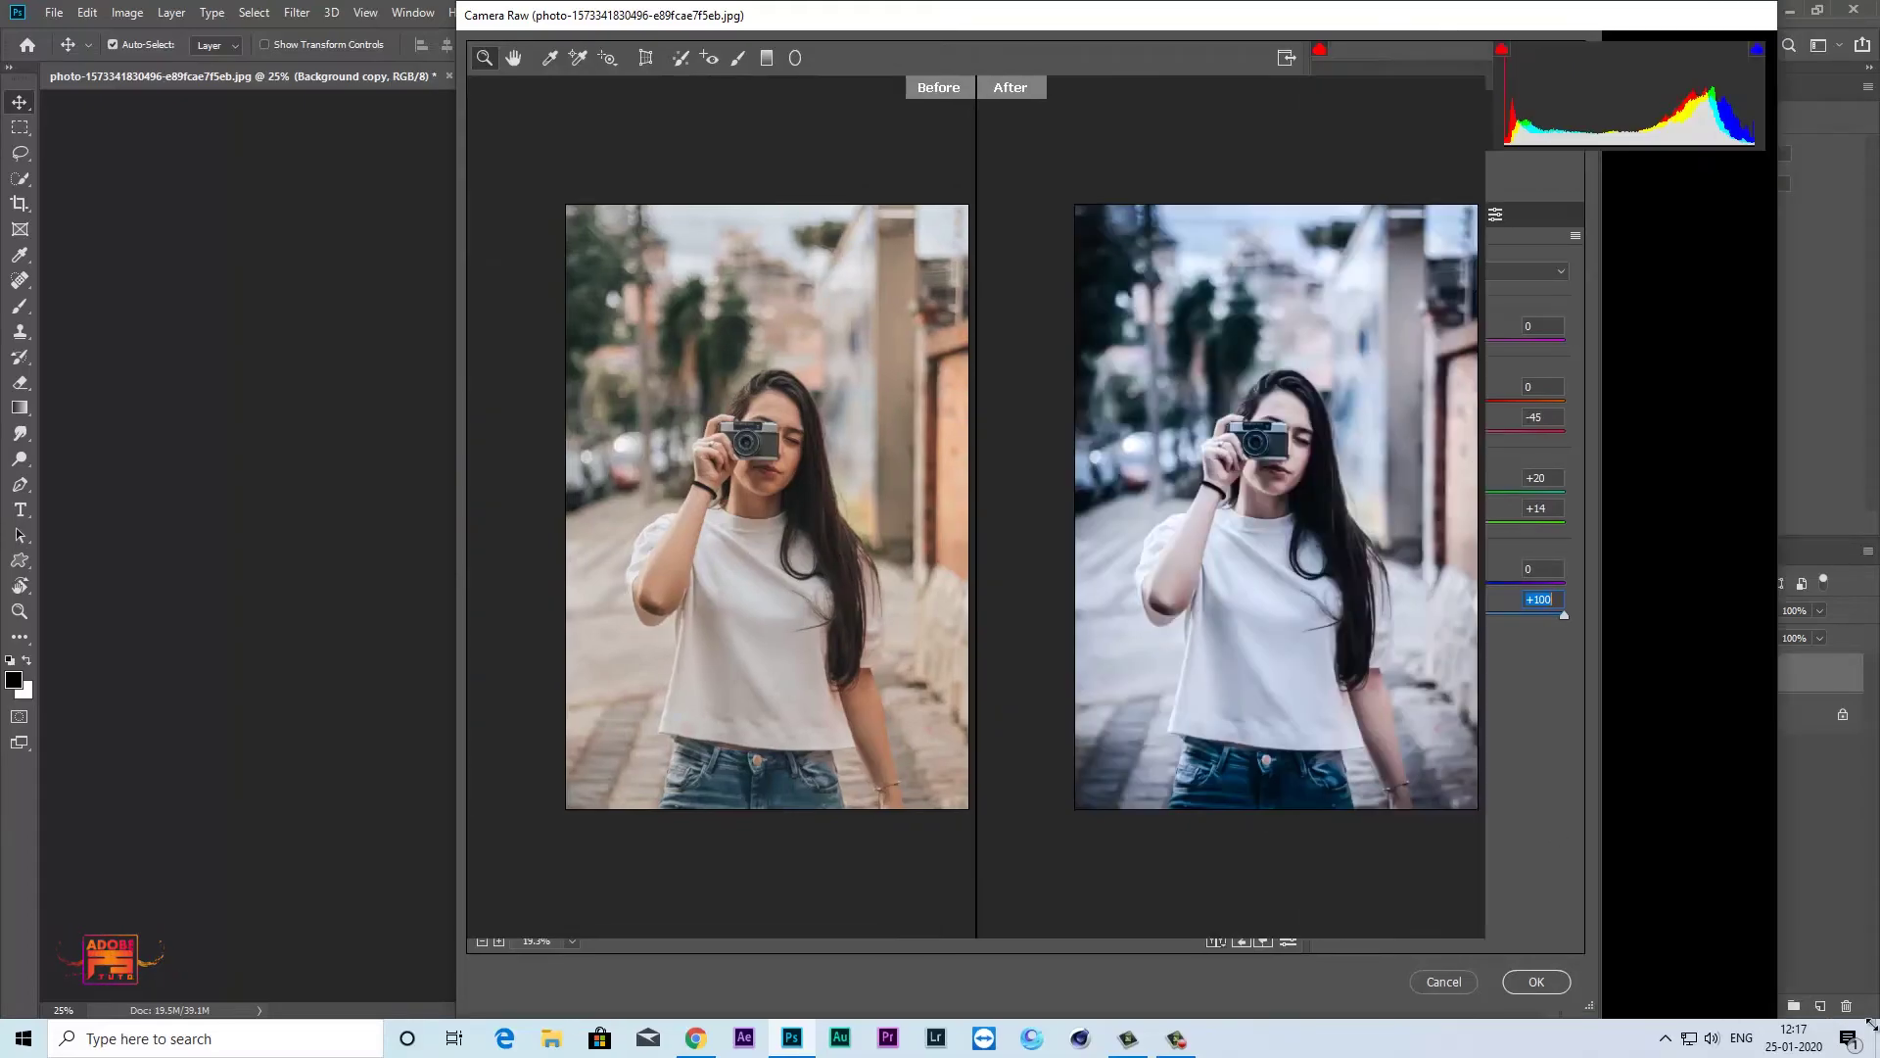
Enlarge the Camera Raw window to view the before/after comparison bigger, and apply the filter to the layer
{"action": "left_click_drag", "start_coordinate": [1590, 1005], "coordinate": [1873, 1017]}
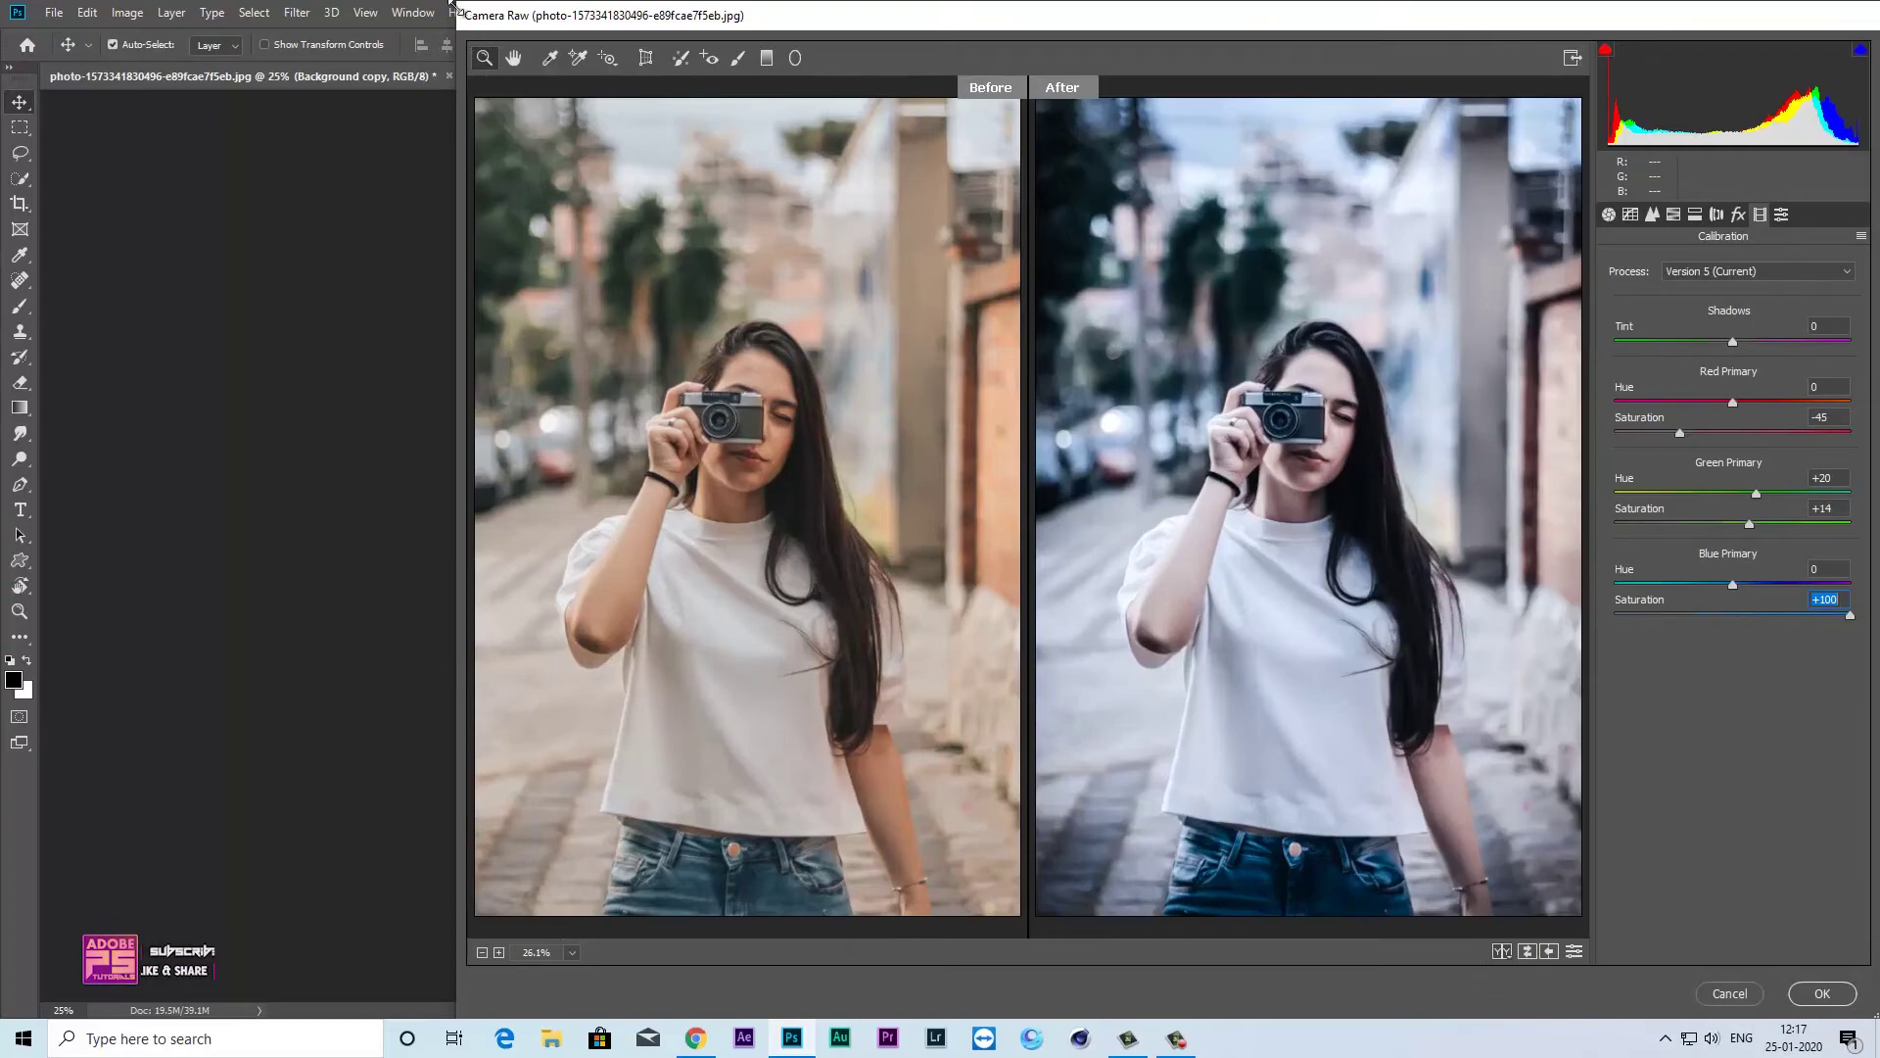
{"action": "left_click_drag", "start_coordinate": [450, 5], "coordinate": [97, 5]}
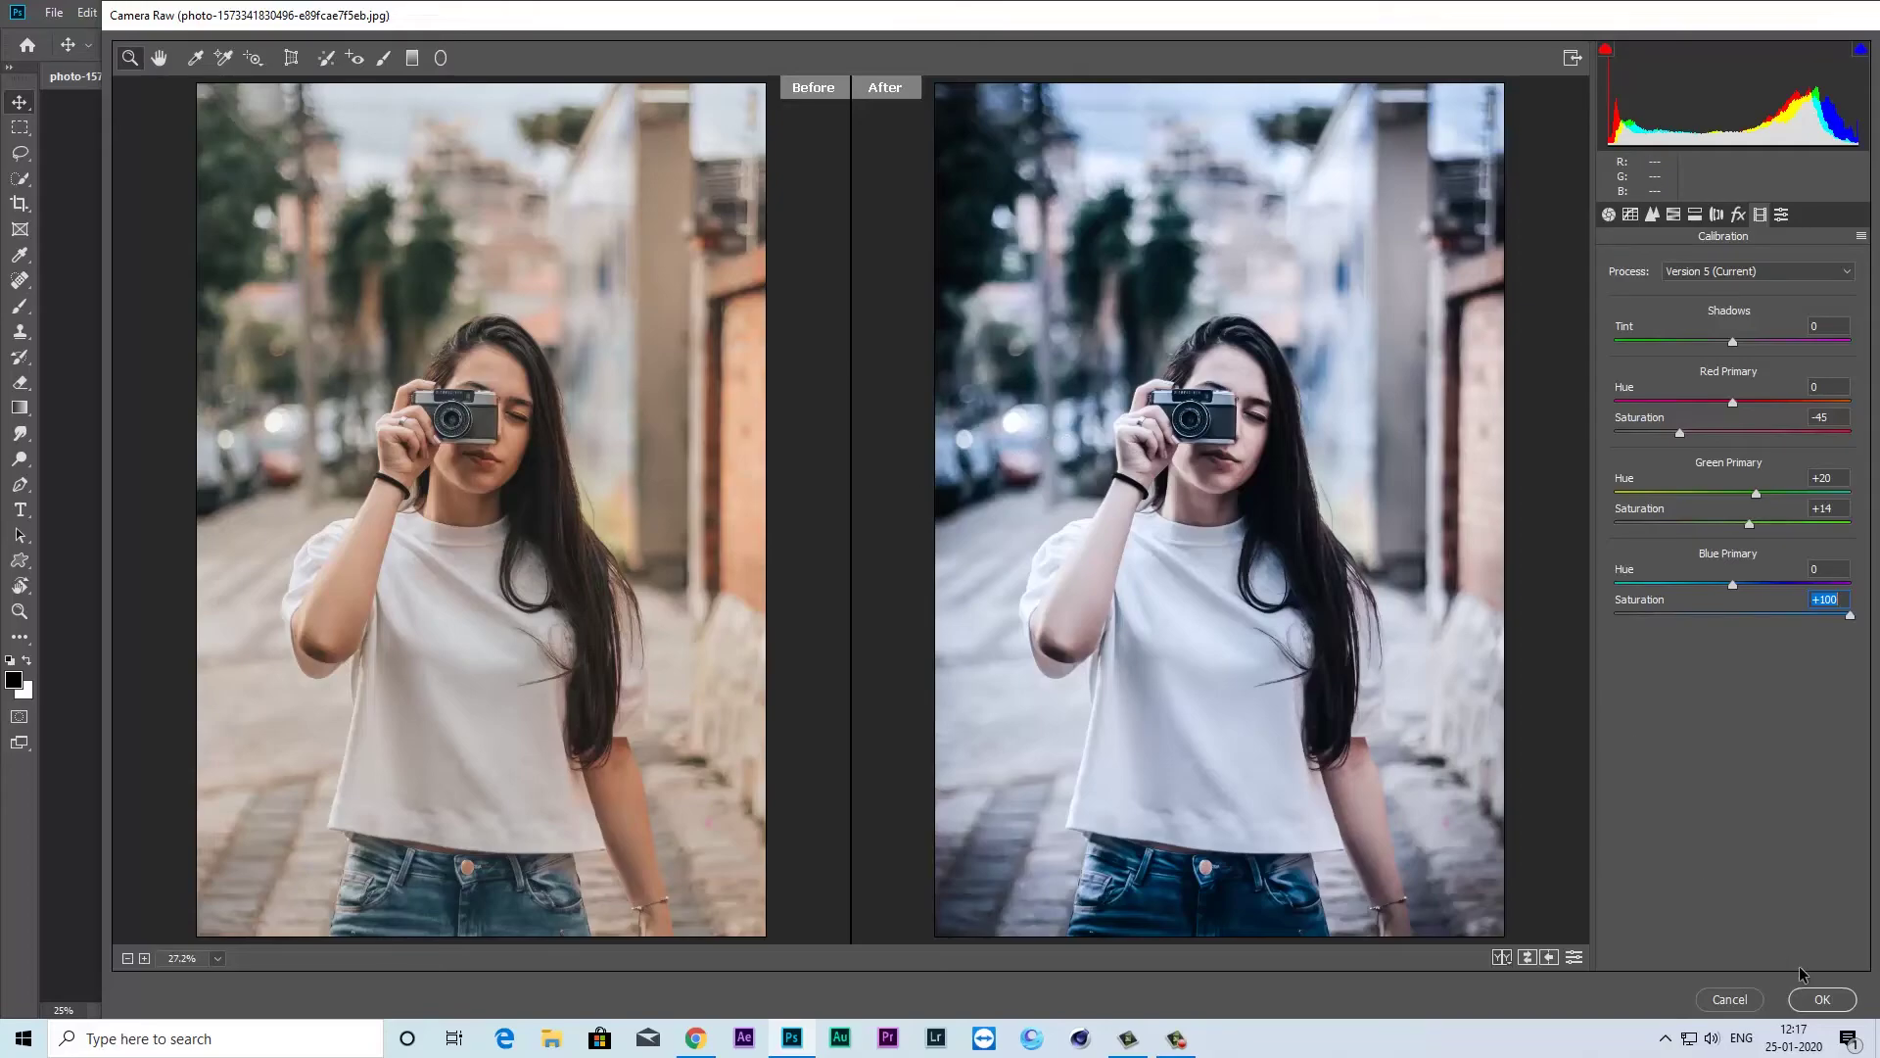
{"action": "left_click", "coordinate": [1820, 999]}
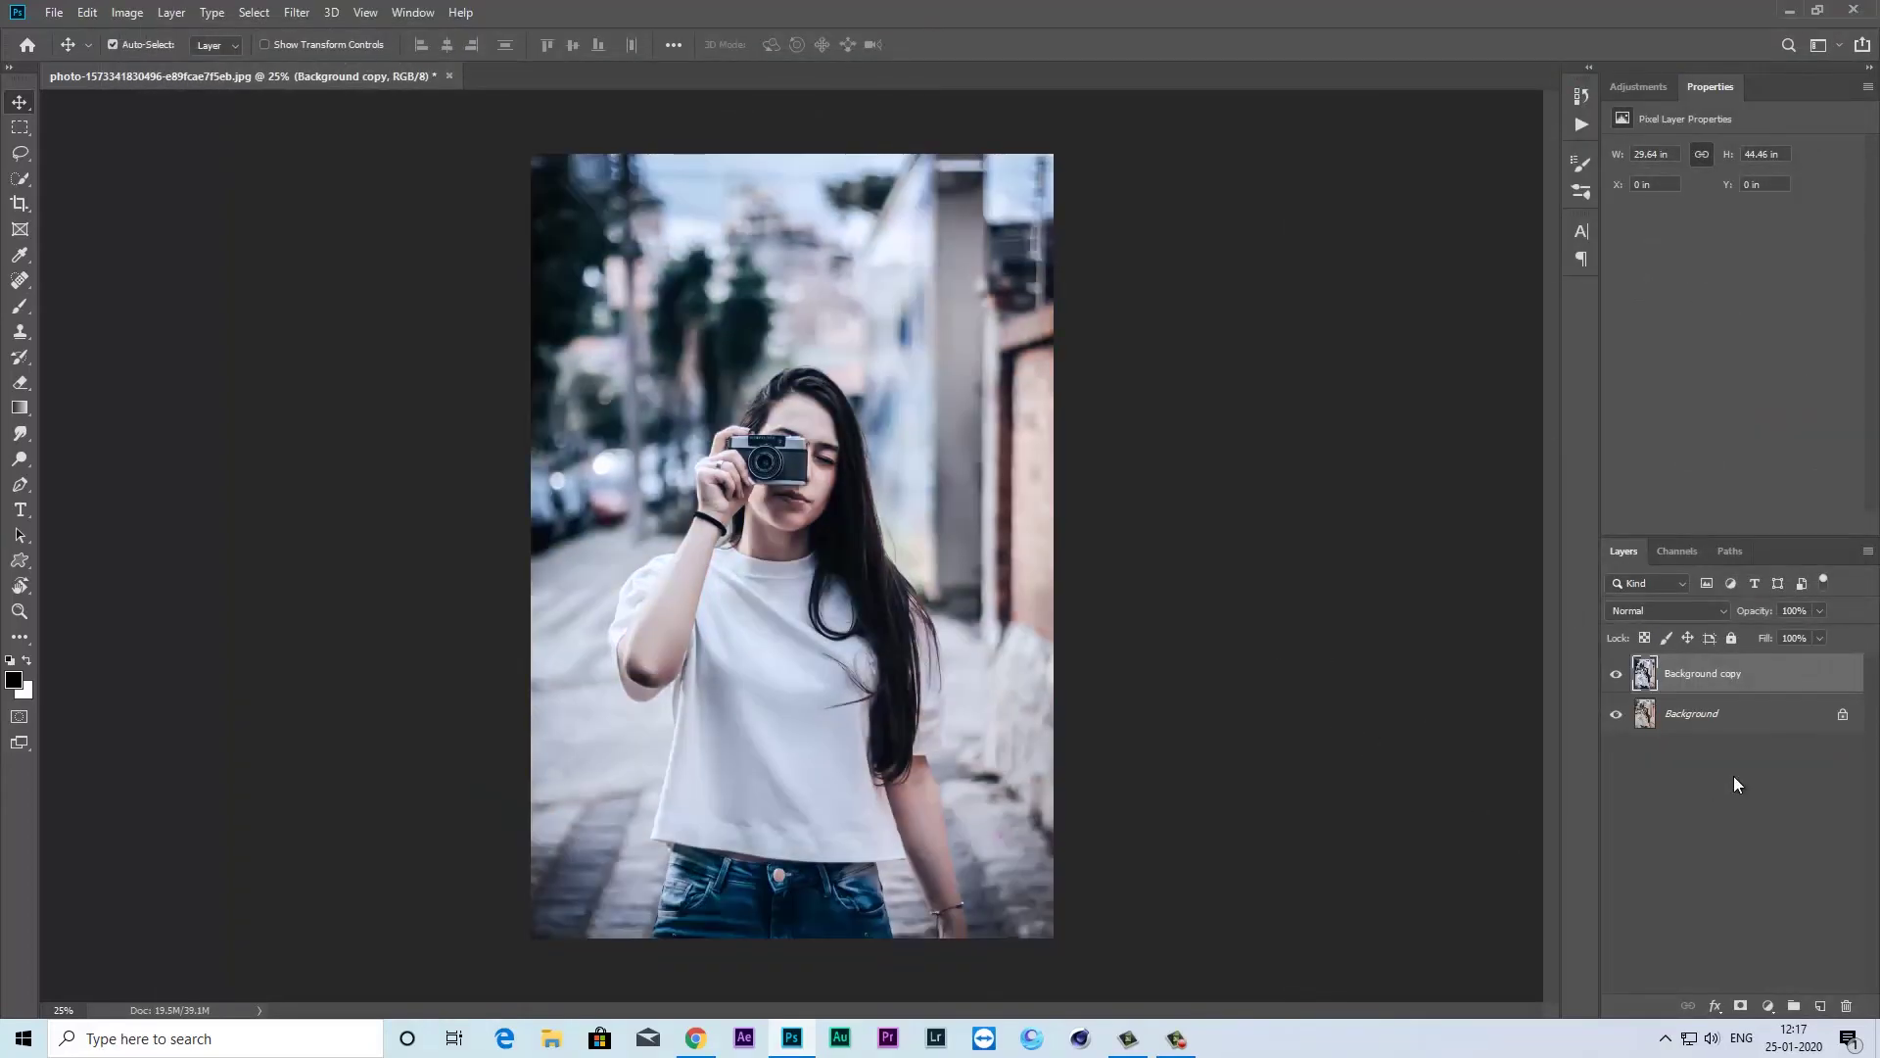
Toggle the visibility of the Background copy layer several times to compare the graded photo with the original
{"action": "left_click", "coordinate": [1616, 674]}
{"action": "left_click", "coordinate": [1615, 674]}
{"action": "left_click", "coordinate": [1616, 674]}
{"action": "left_click", "coordinate": [1616, 674]}
{"action": "left_click", "coordinate": [1616, 674]}
{"action": "left_click", "coordinate": [1616, 674]}
{"action": "mouse_move", "coordinate": [1193, 1038]}
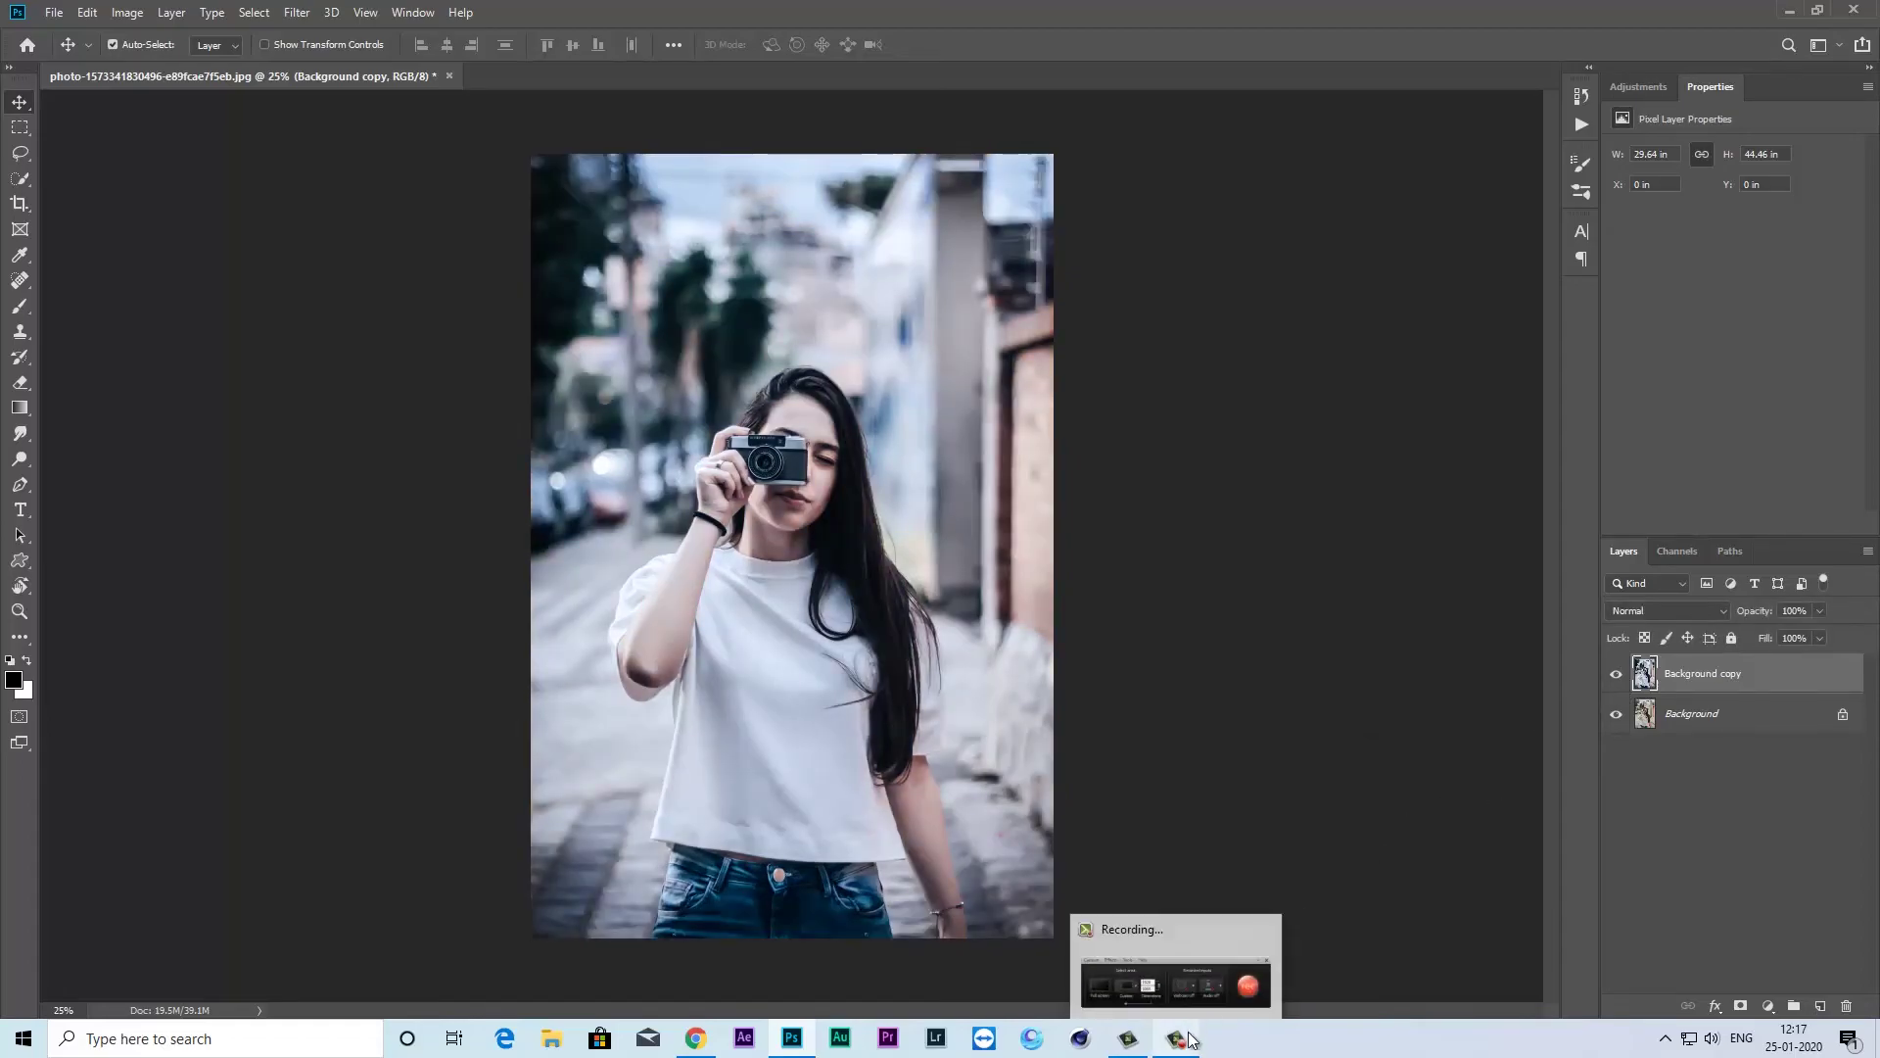
{"action": "left_click", "coordinate": [1264, 988]}
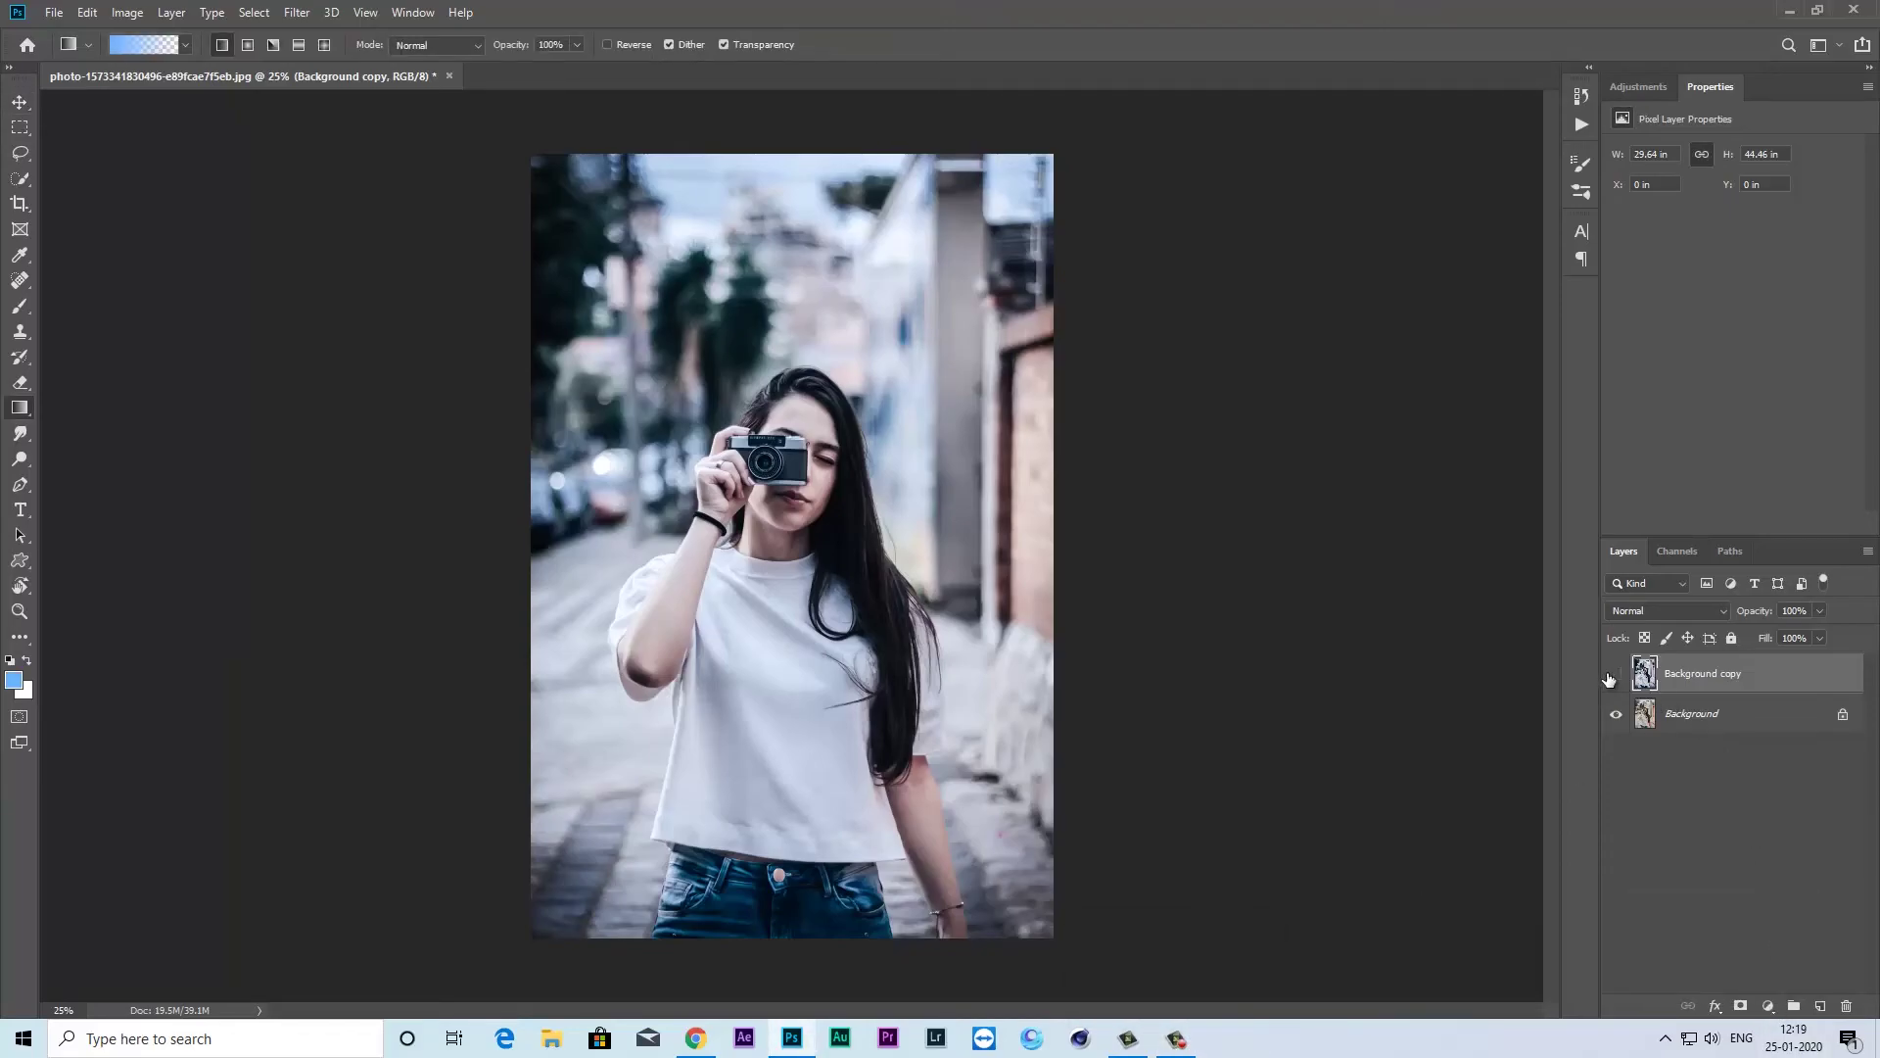
Show the Background copy layer, add an empty layer above it, and set the foreground color to a more saturated light blue
{"action": "left_click", "coordinate": [1614, 675]}
{"action": "left_click", "coordinate": [1821, 1007]}
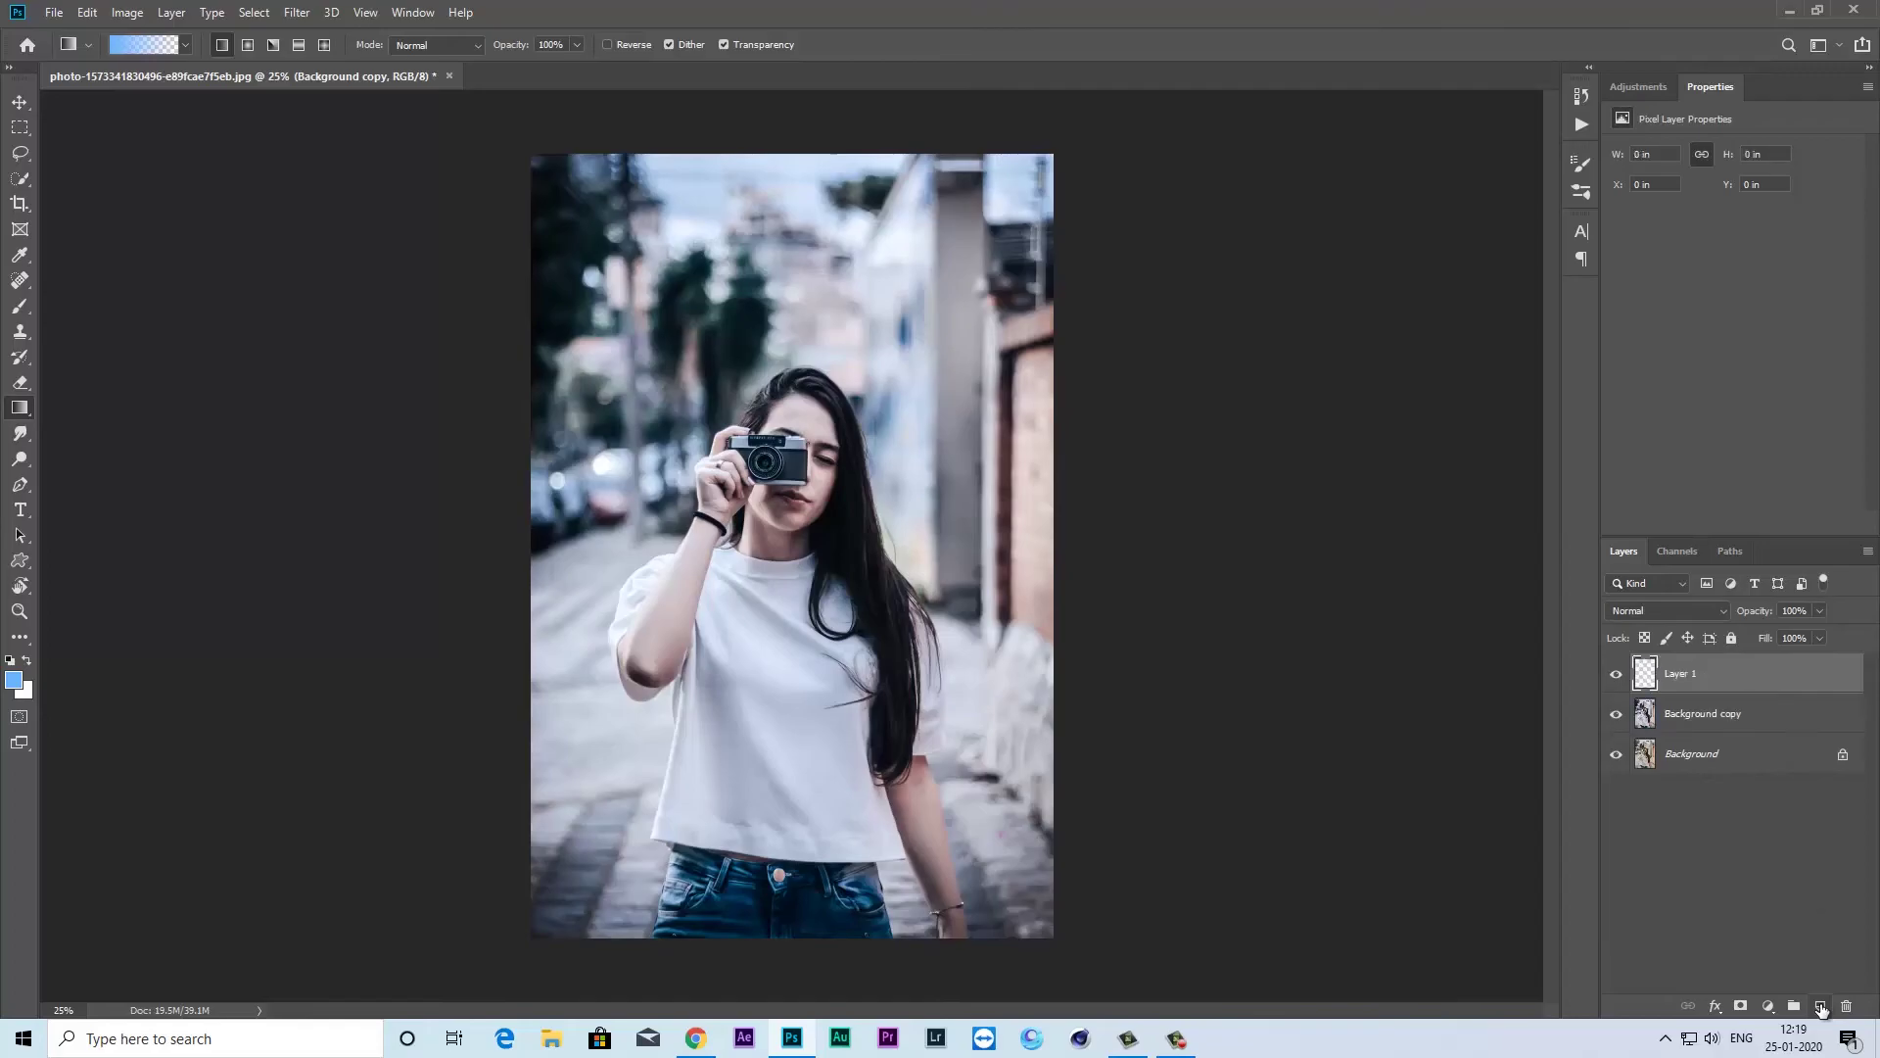
{"action": "left_click", "coordinate": [14, 679]}
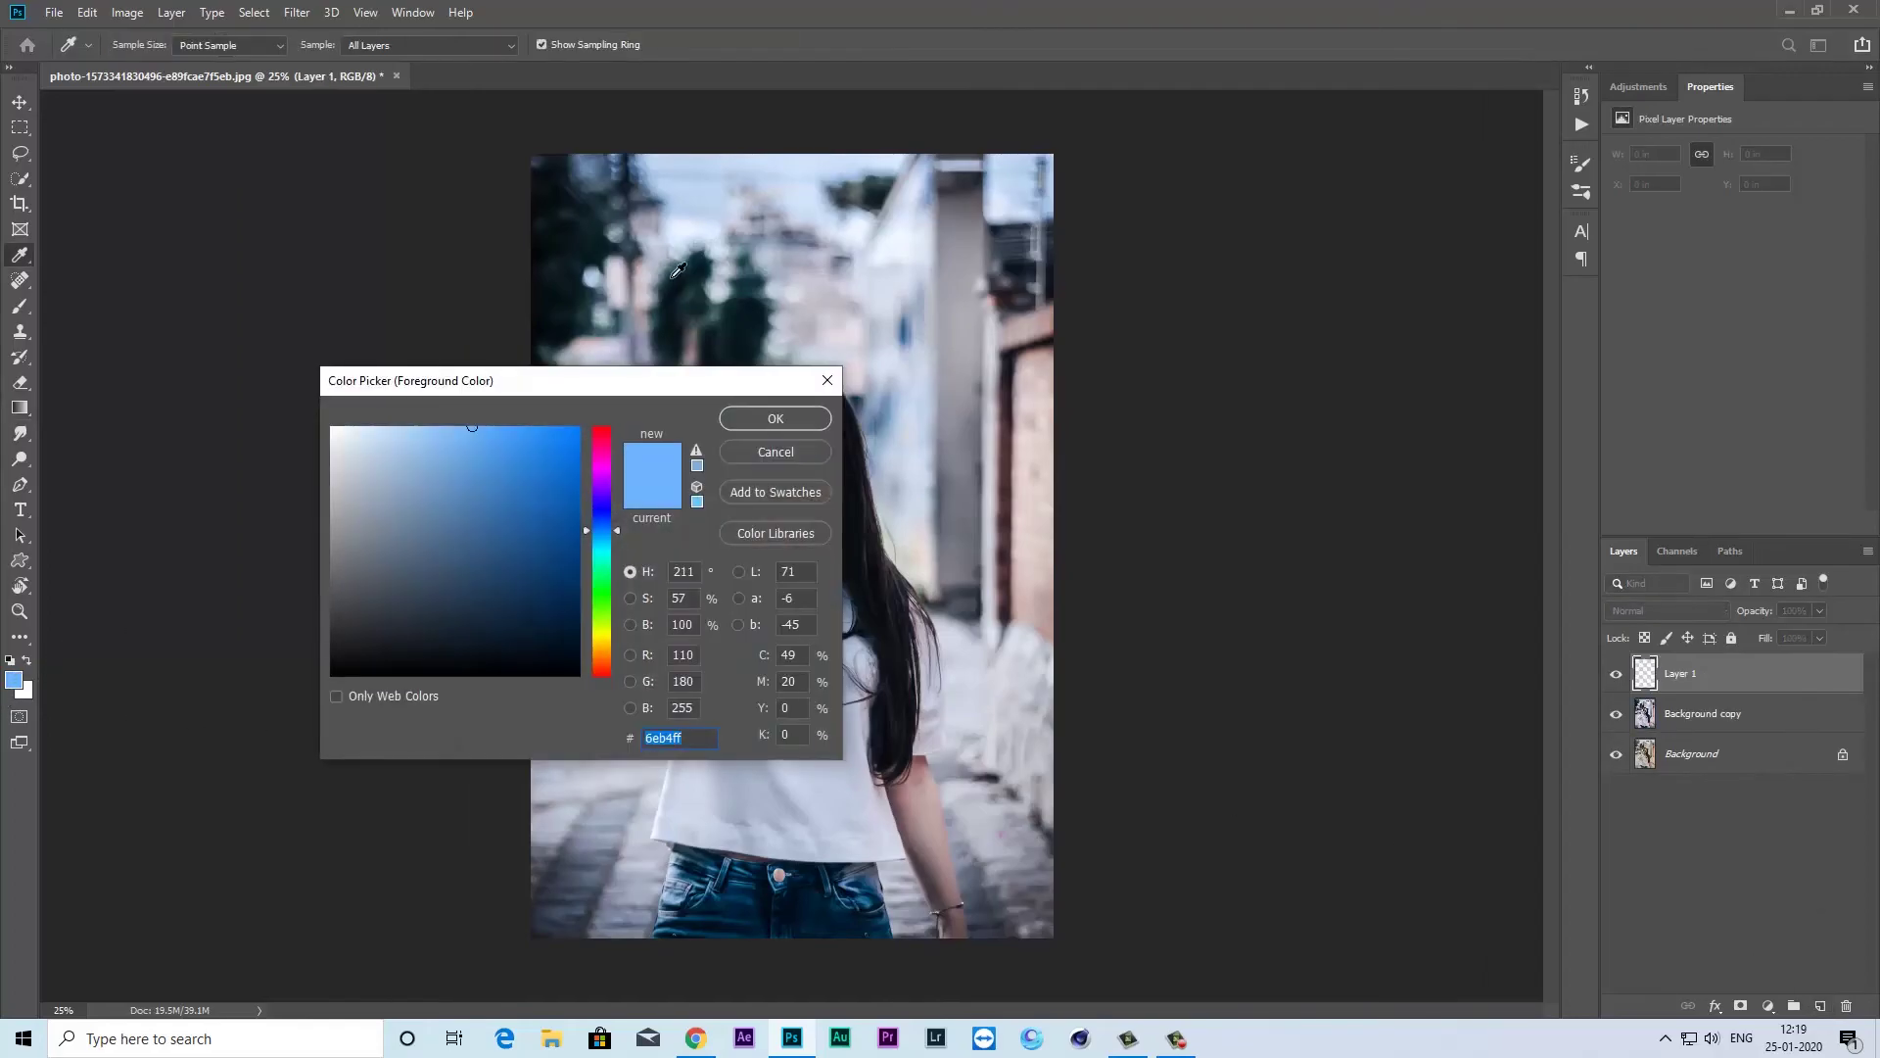
{"action": "left_click", "coordinate": [774, 418]}
Draw a linear blue-to-transparent gradient on the new layer from just above the photo down to the woman's chin, about 20 in tall
{"action": "key", "text": "g"}
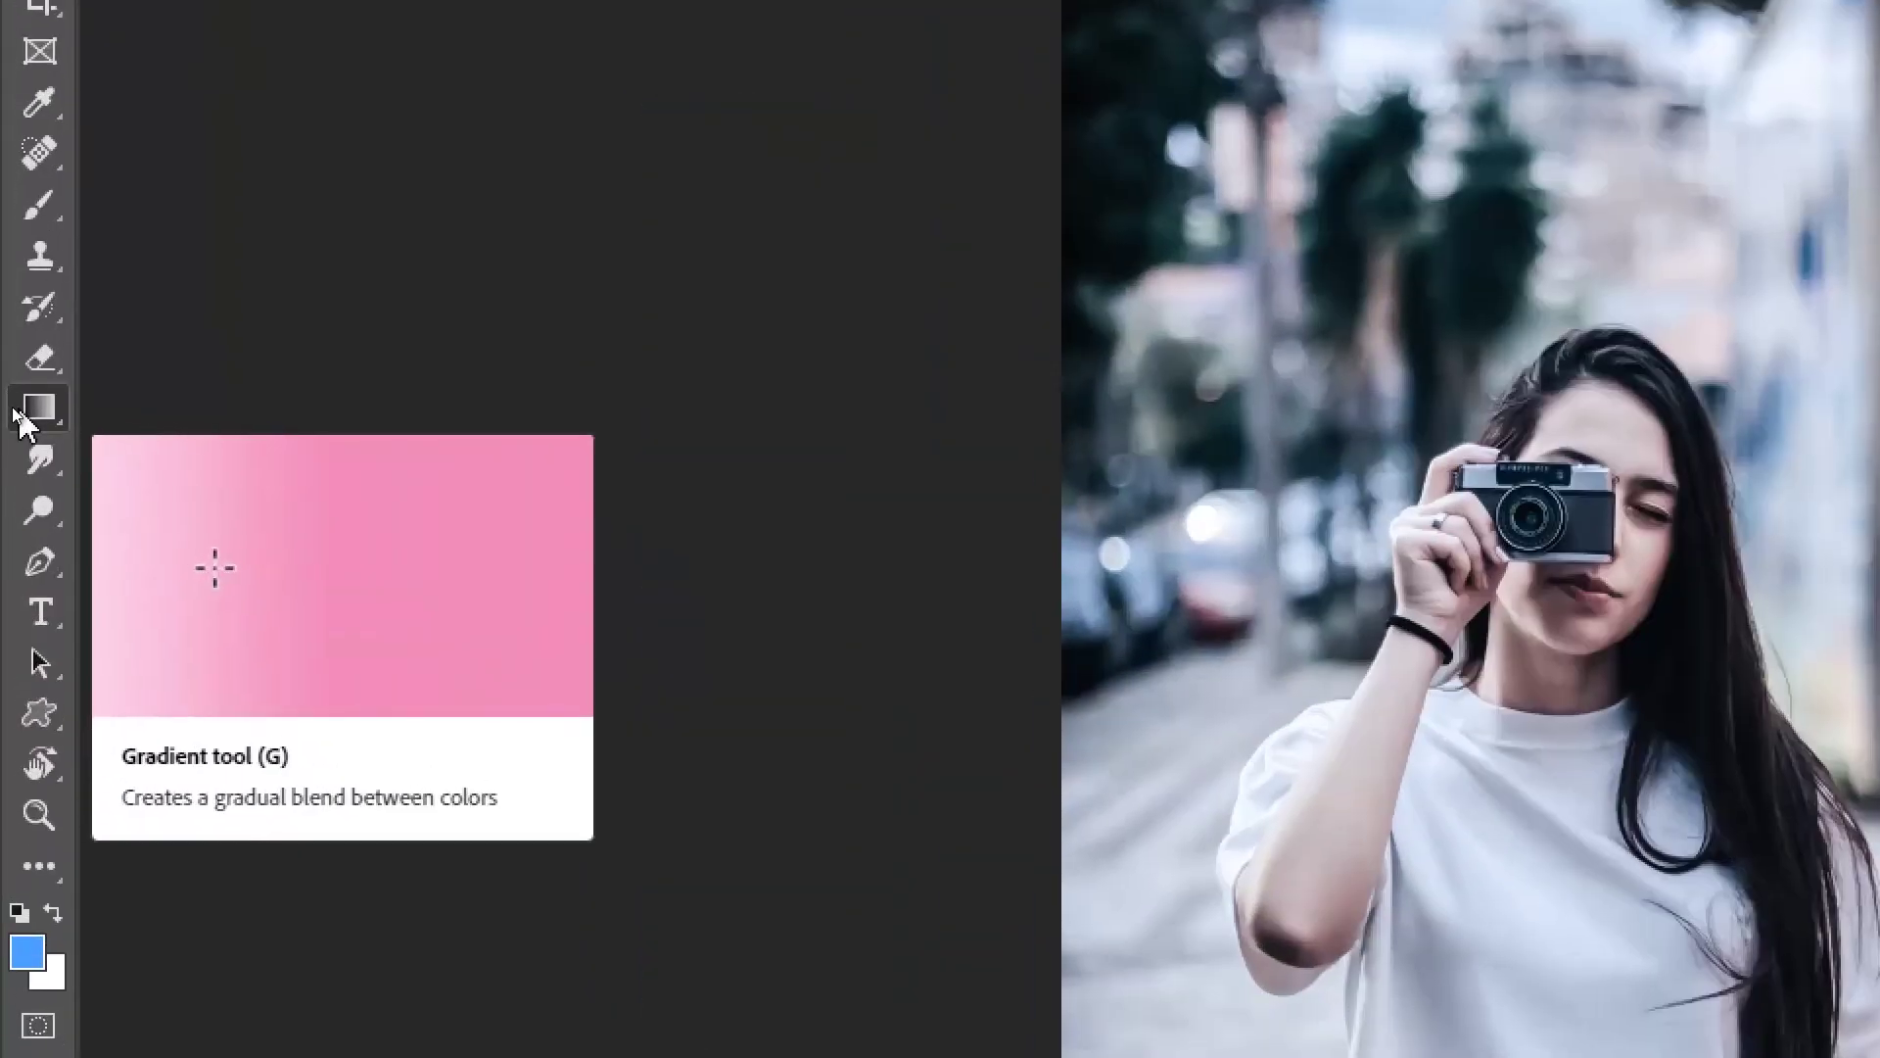
{"action": "right_click", "coordinate": [19, 407]}
{"action": "left_click", "coordinate": [225, 410]}
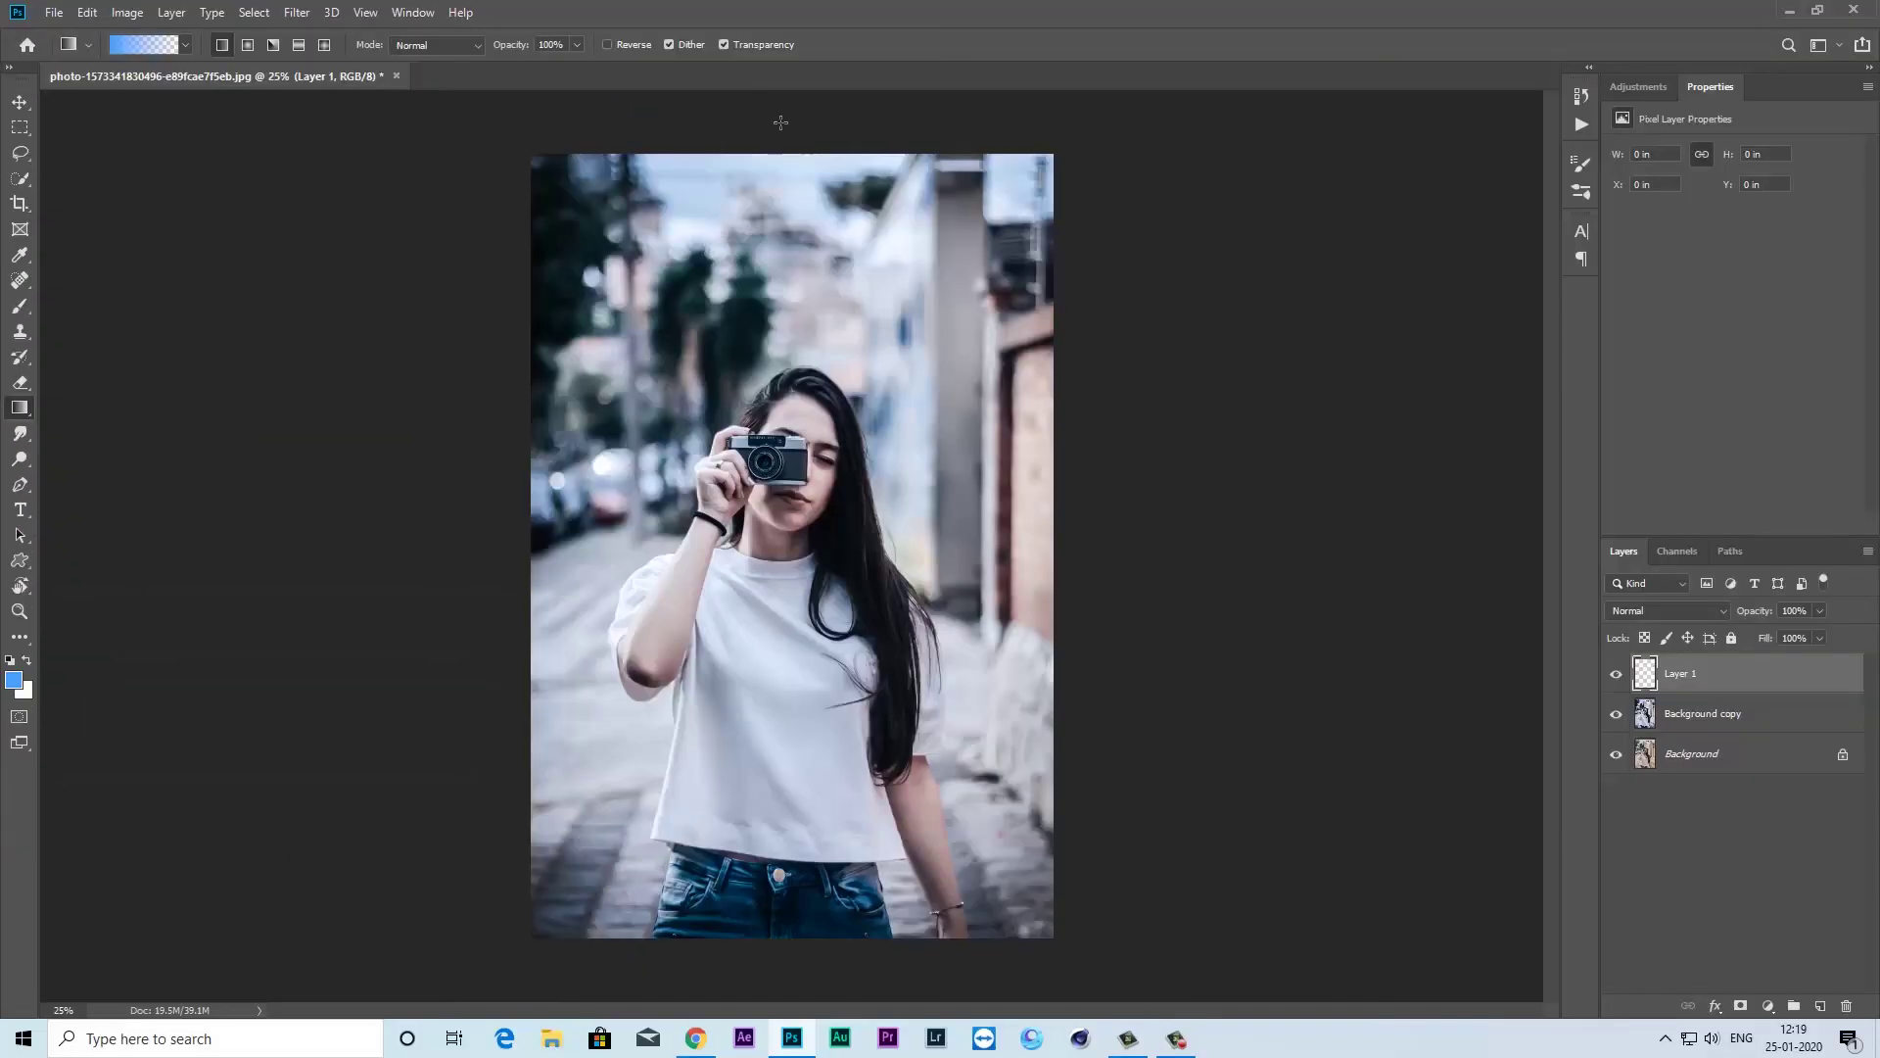
{"action": "left_click_drag", "start_coordinate": [780, 126], "coordinate": [785, 405]}
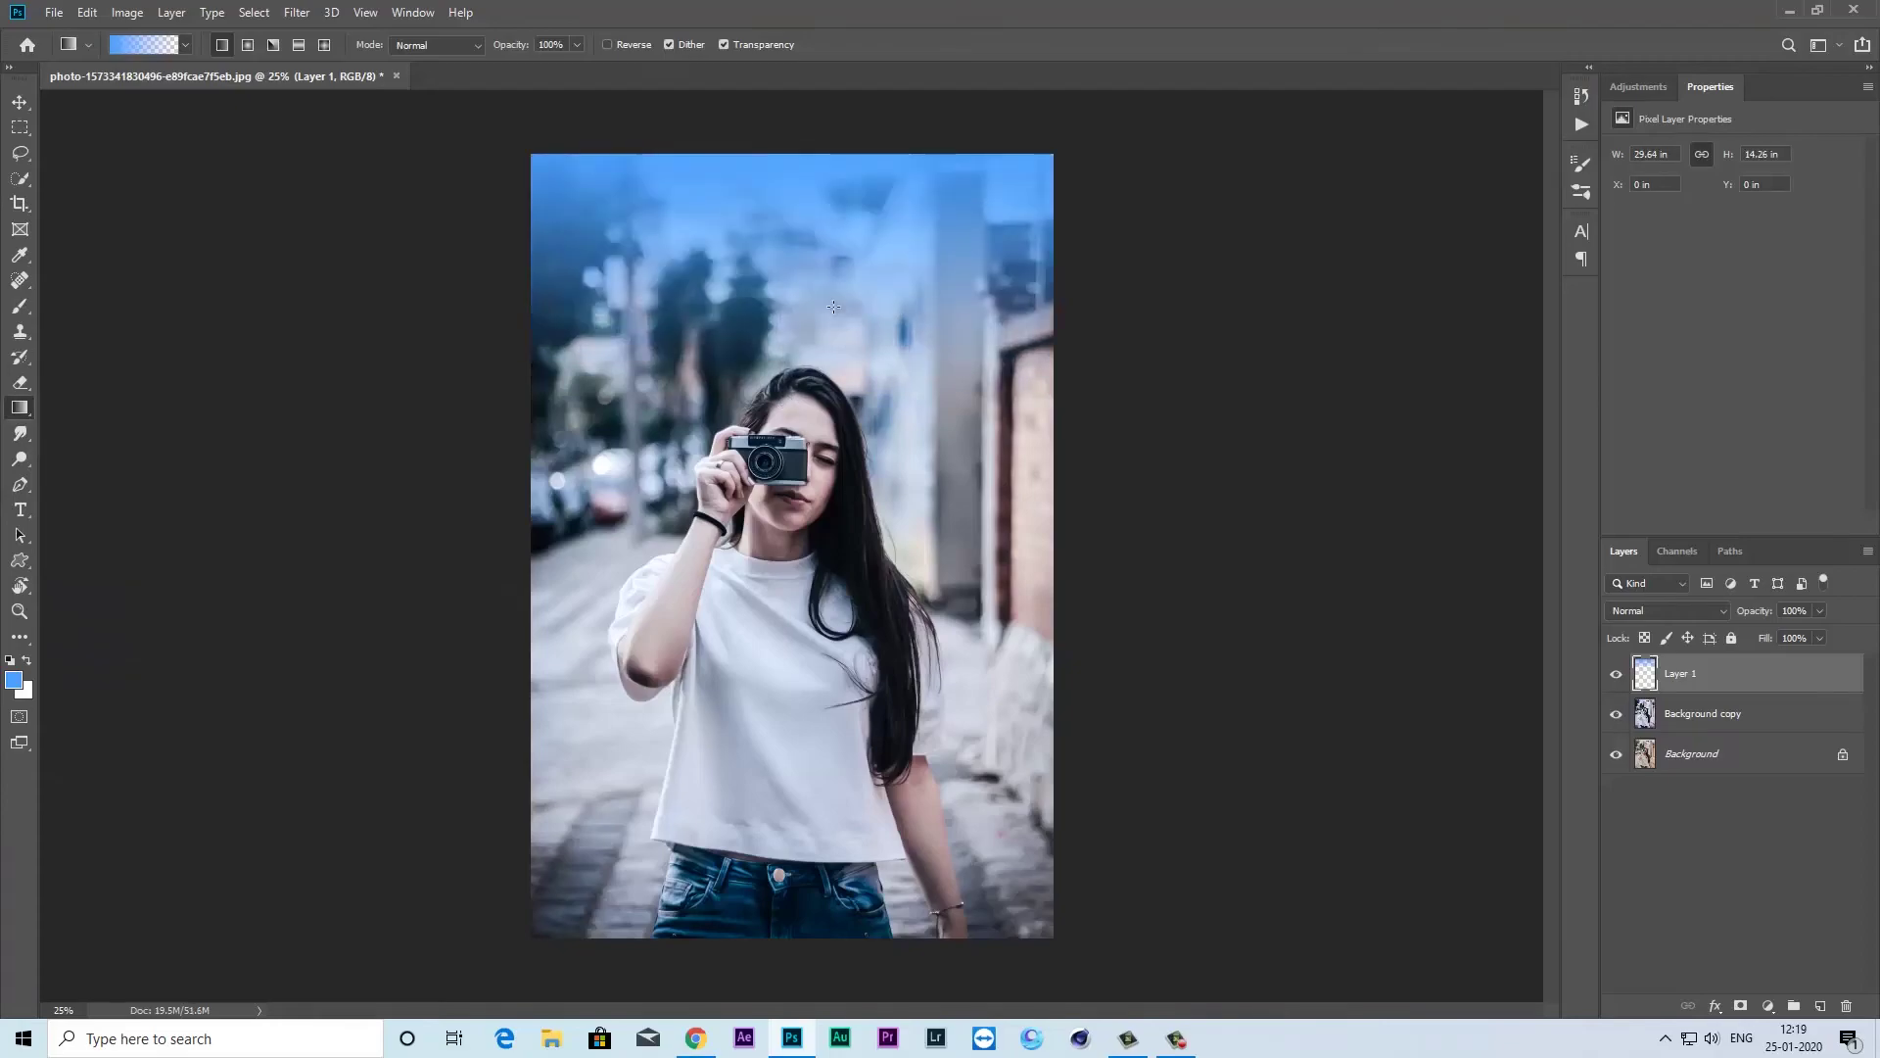
{"action": "key", "text": "ctrl+z"}
{"action": "left_click_drag", "start_coordinate": [826, 130], "coordinate": [818, 505]}
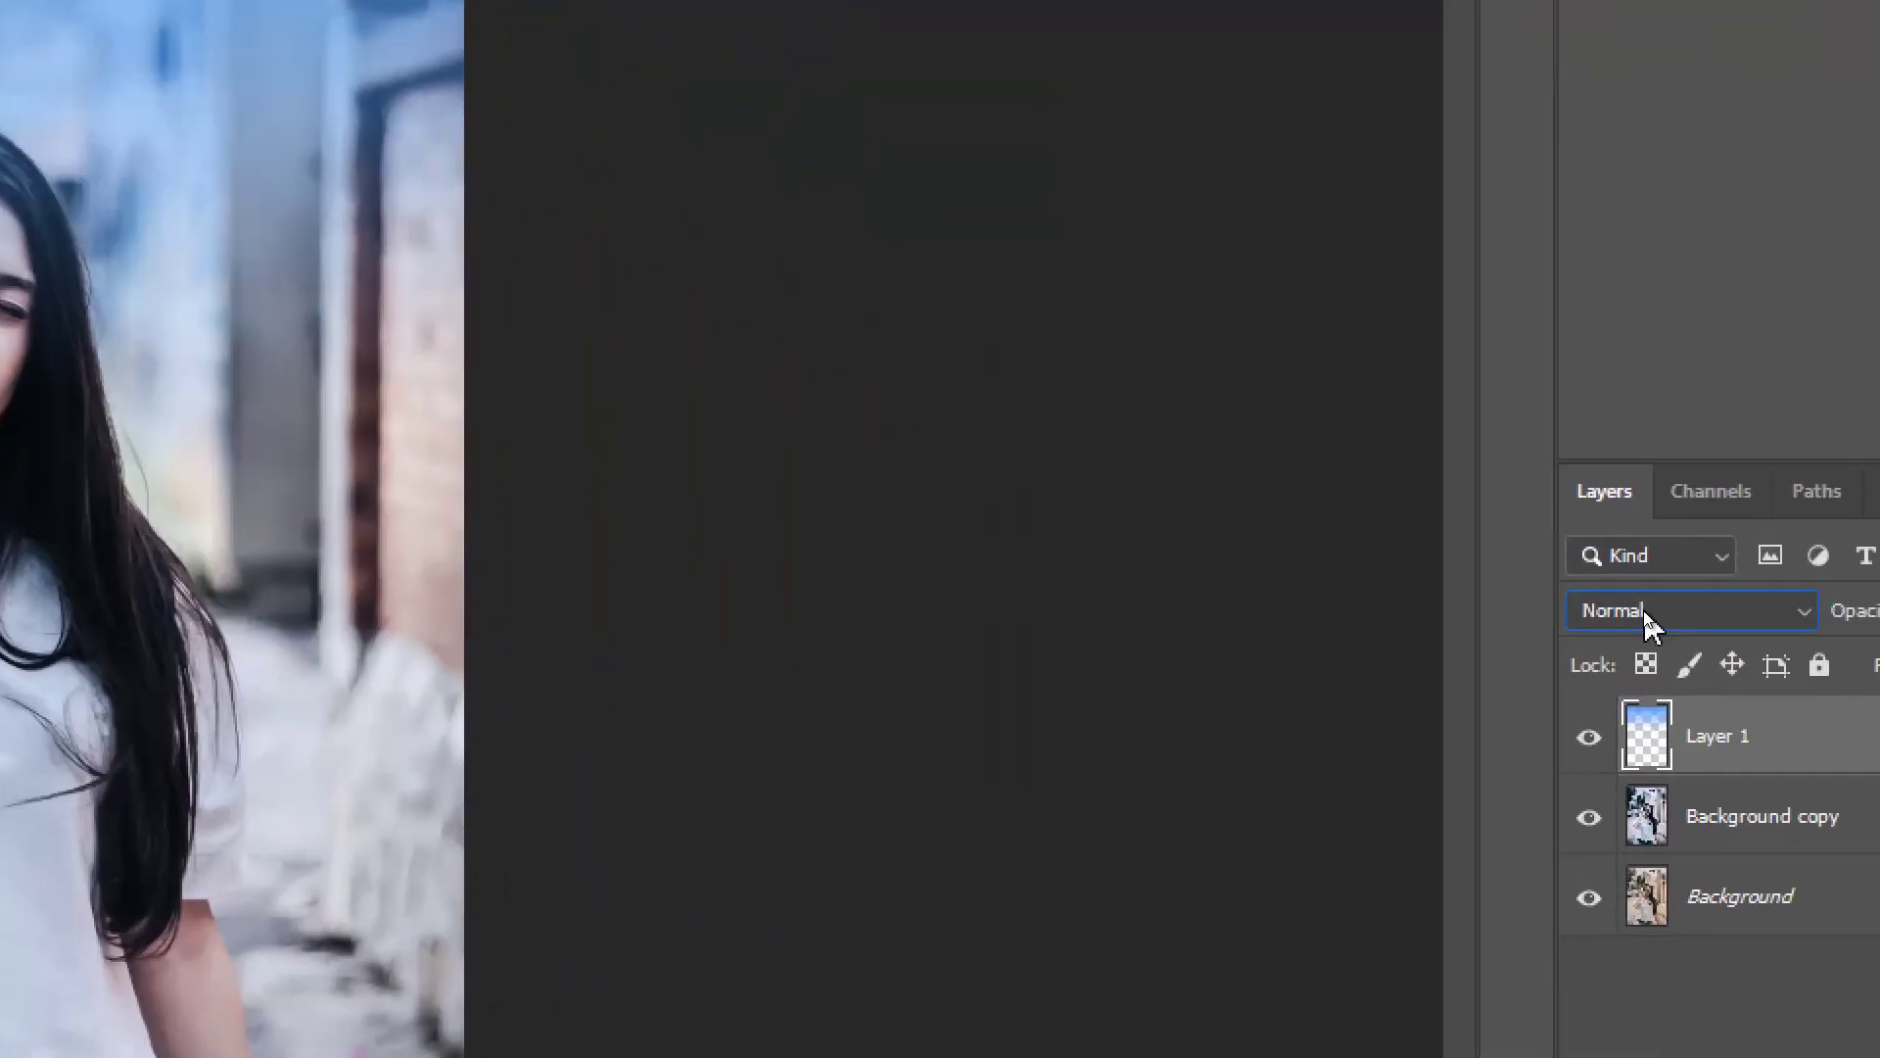
Set the gradient layer's blend mode to Soft Light, toggle its visibility to compare, and set its opacity to 72%
{"action": "left_click", "coordinate": [1643, 609]}
{"action": "left_click", "coordinate": [1611, 925]}
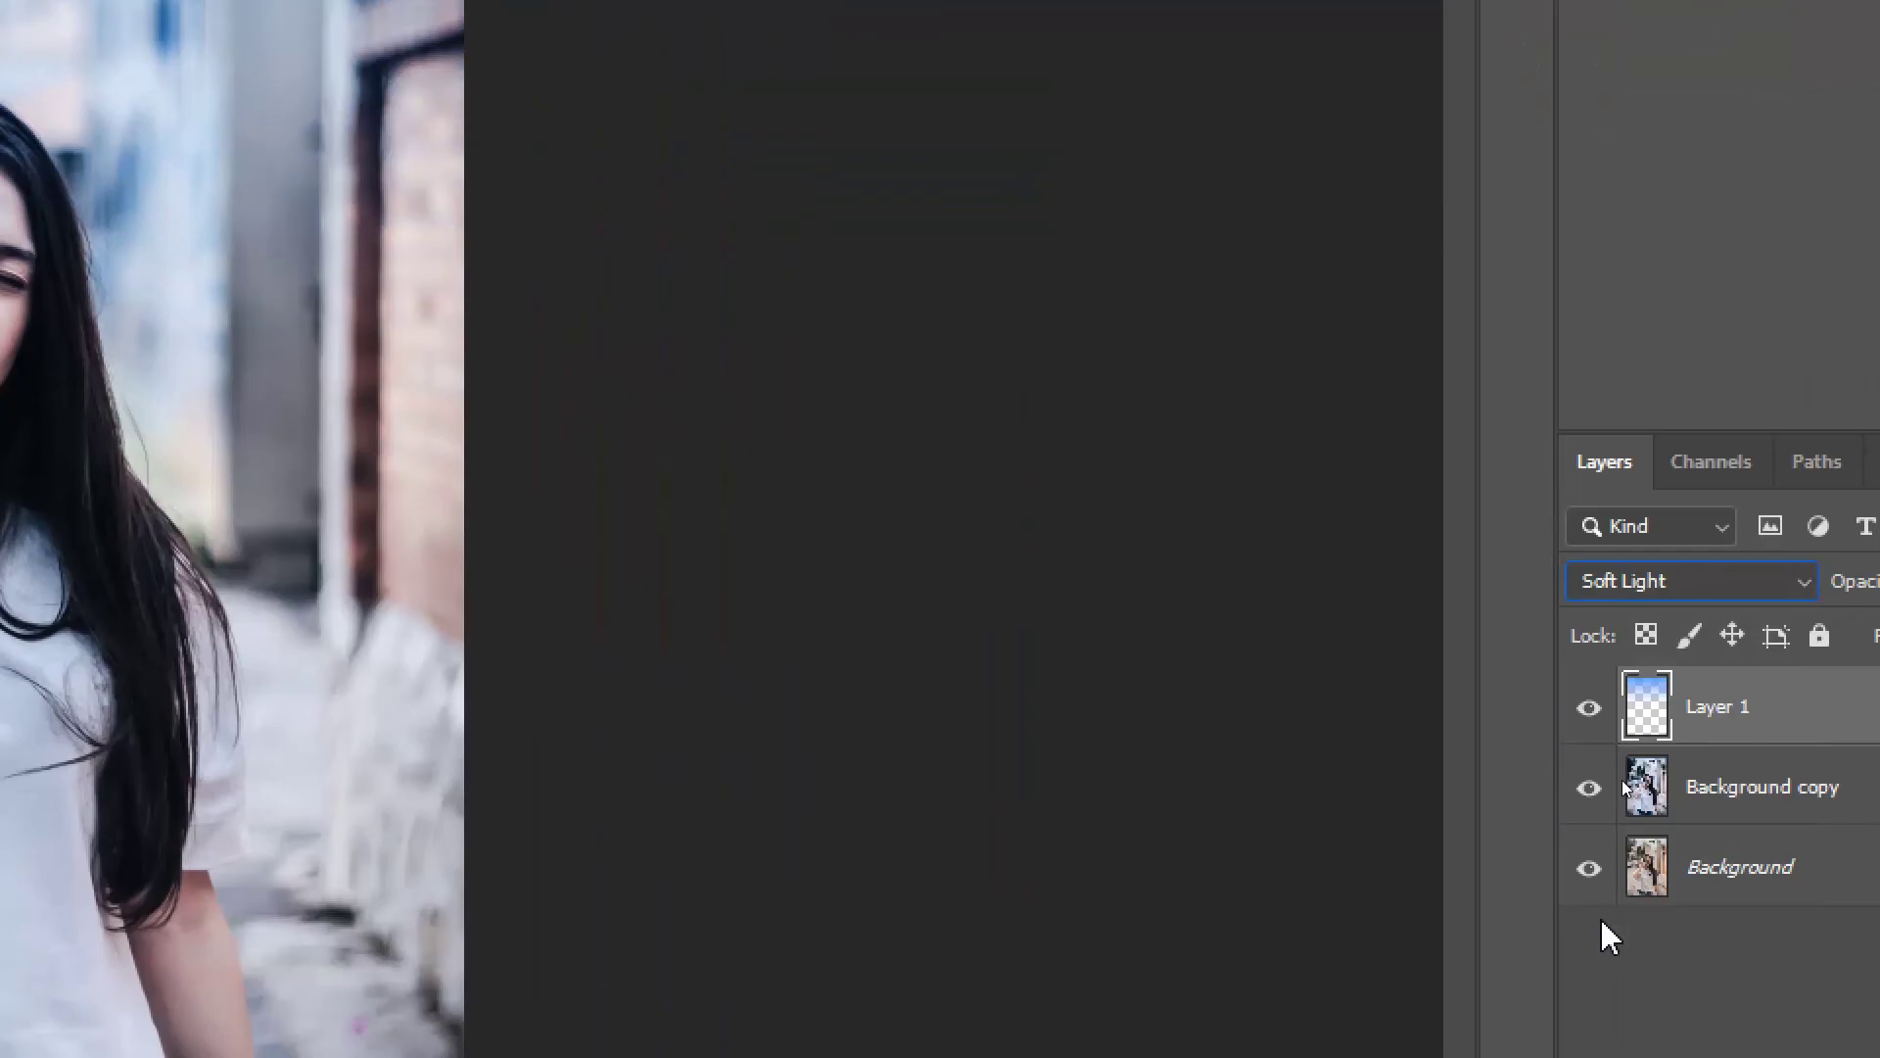
{"action": "left_click", "coordinate": [1614, 676]}
{"action": "left_click", "coordinate": [1612, 679]}
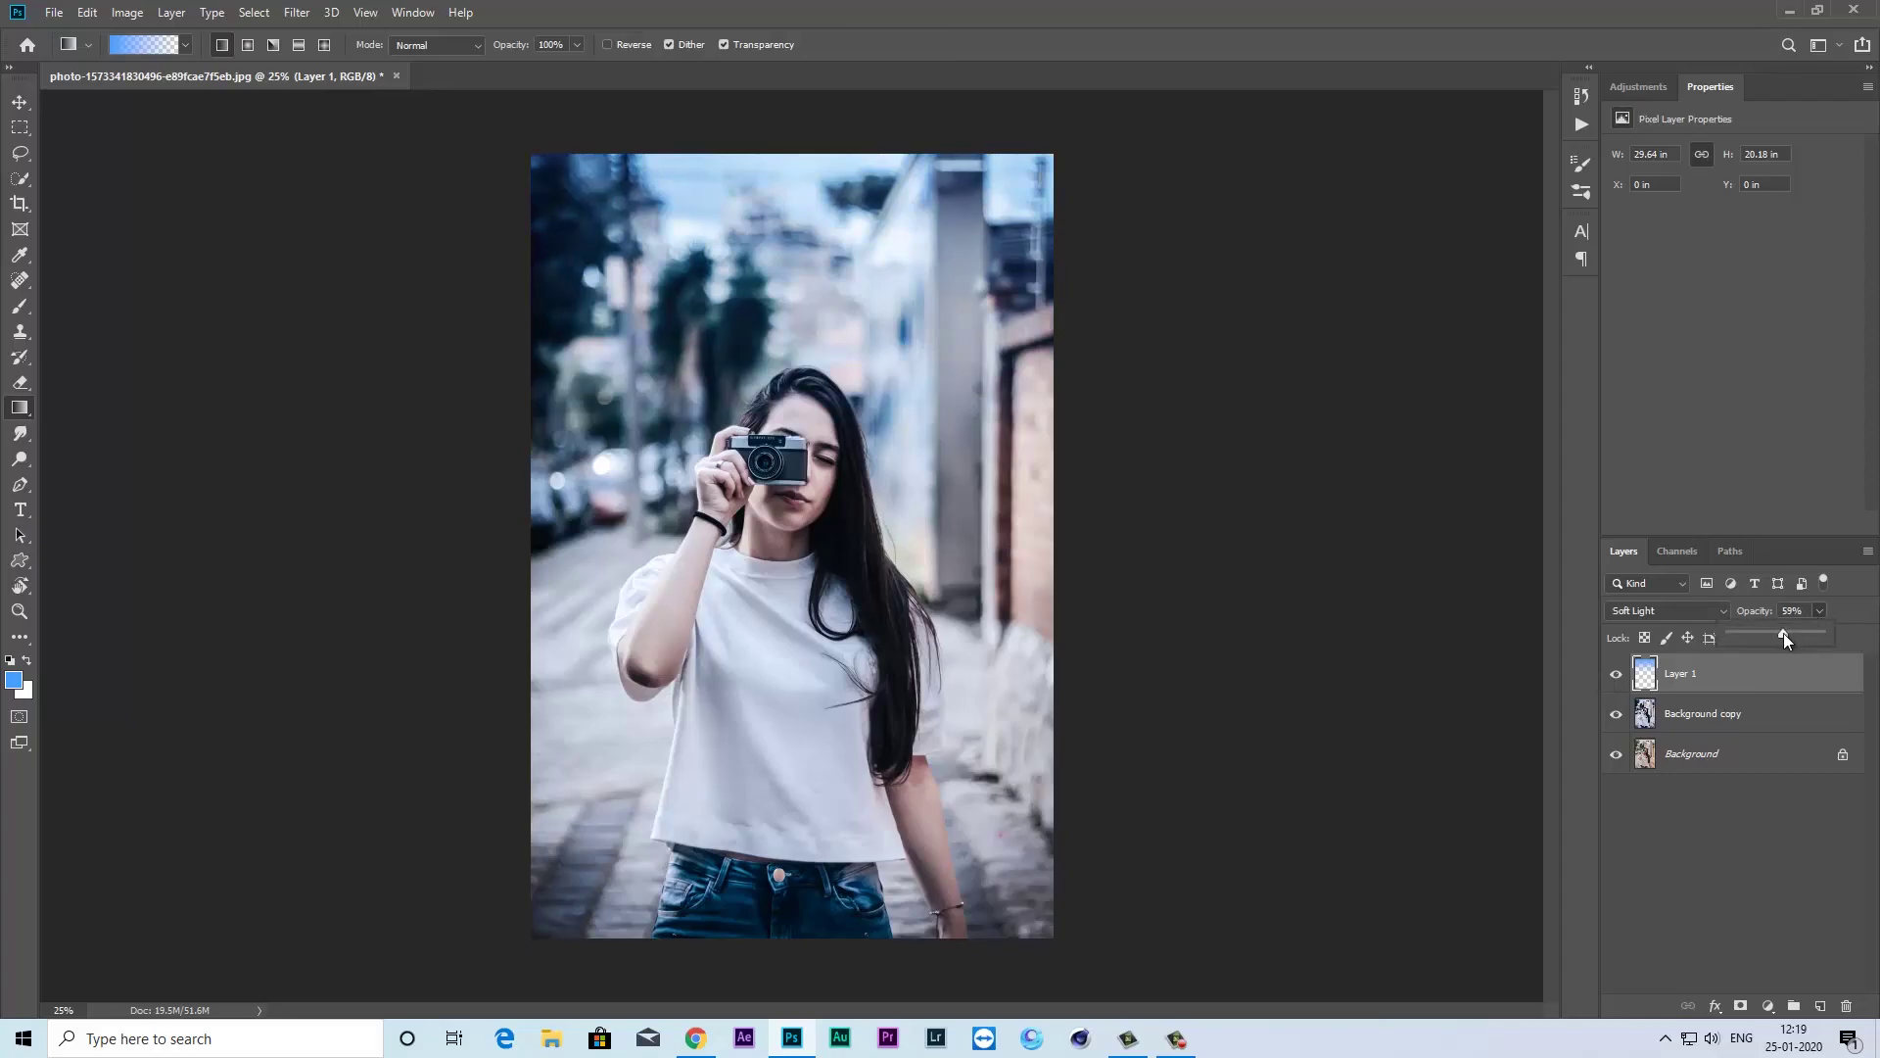
{"action": "left_click_drag", "start_coordinate": [1788, 632], "coordinate": [1795, 632]}
{"action": "left_click", "coordinate": [21, 106]}
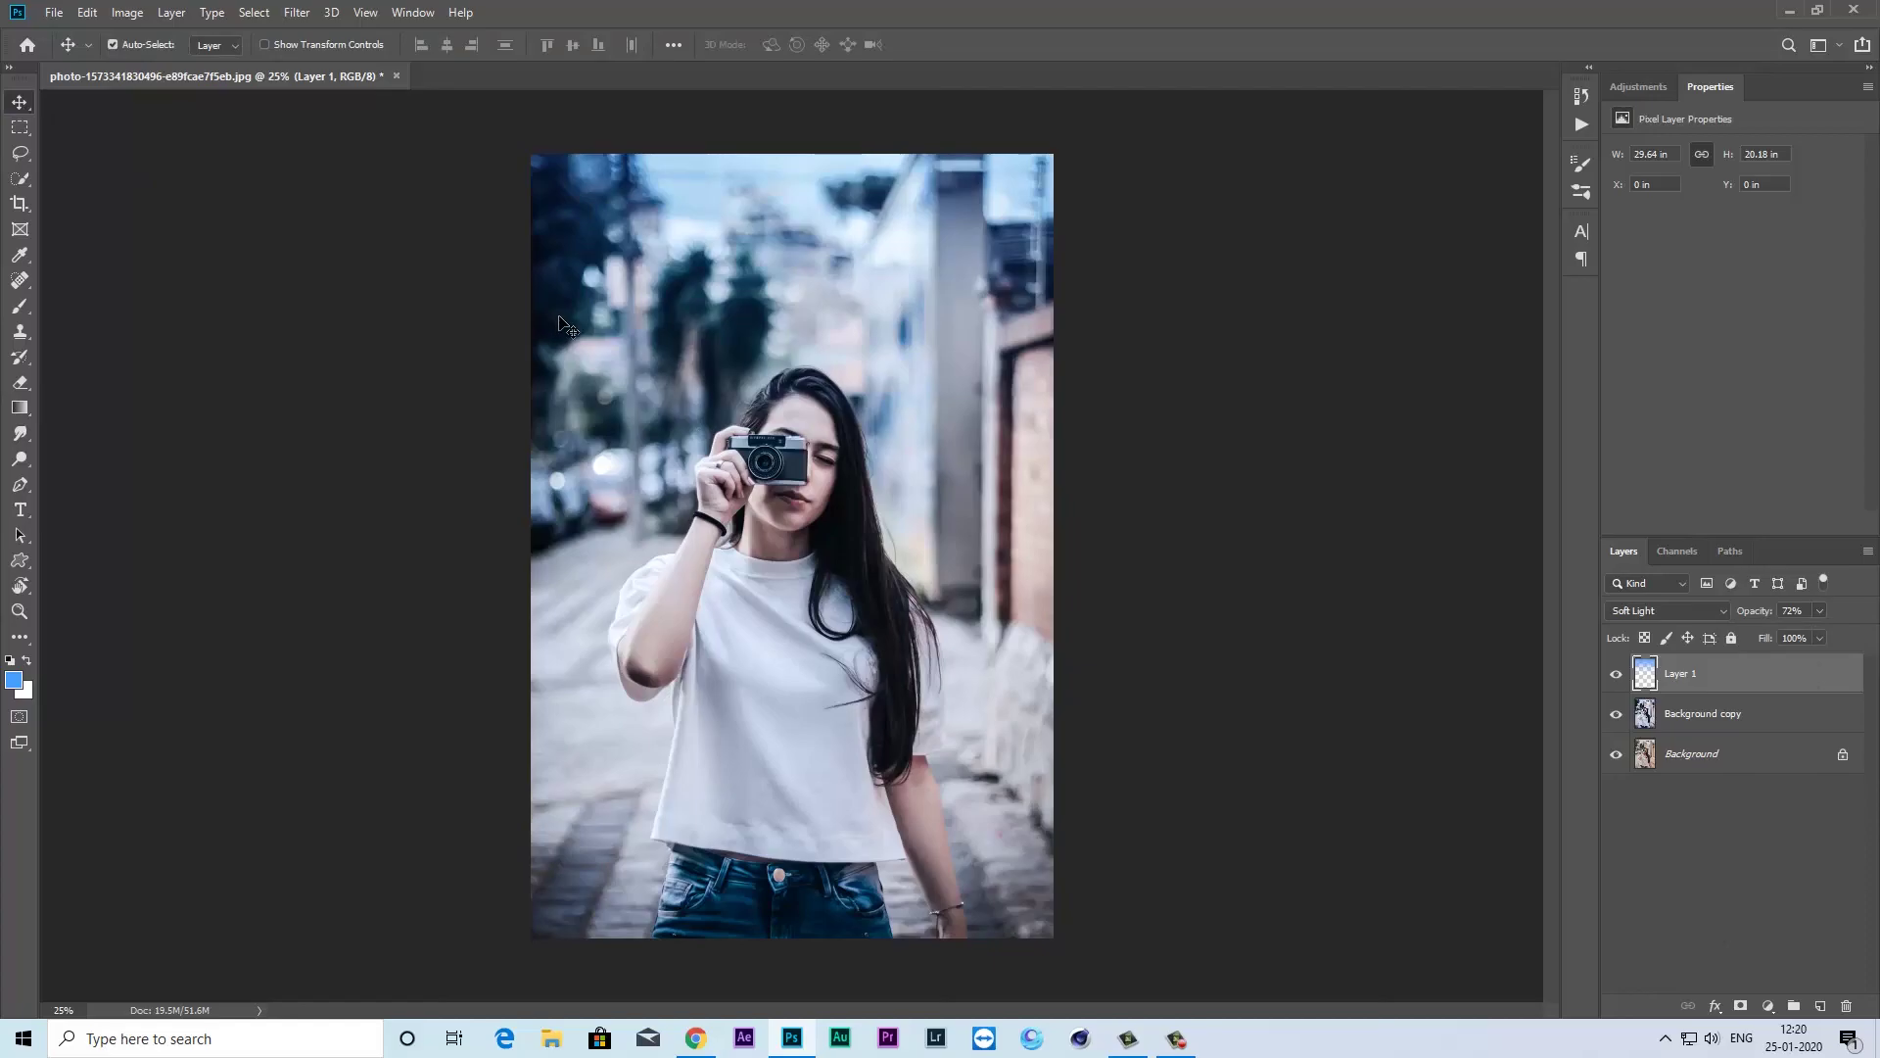